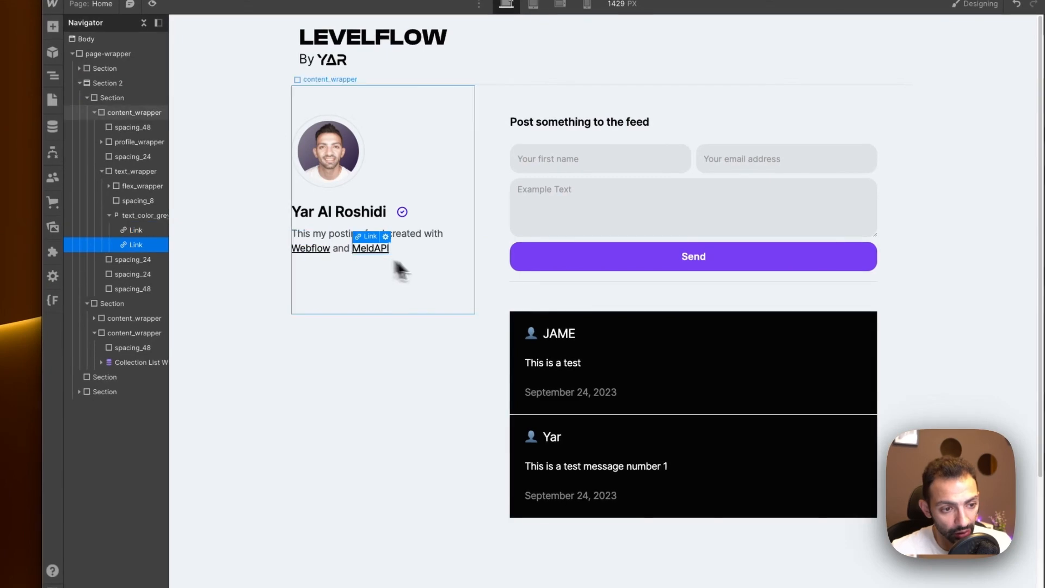
# Select the whole Section 2 container that holds the post form and feed.
pyautogui.click(250, 359)
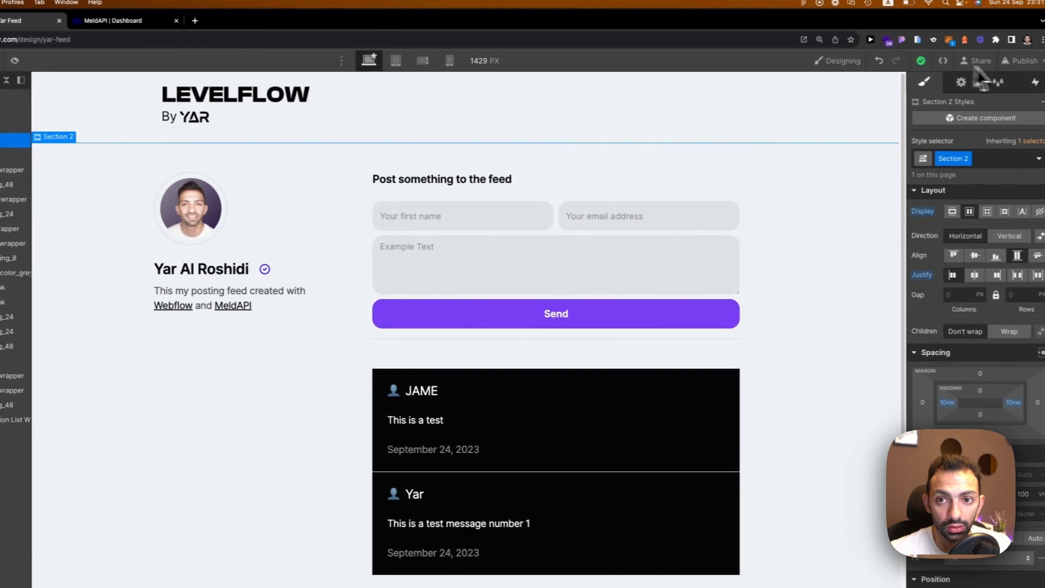
# Publish the site to the yar-feed.webflow.io staging domain and start filling in the live post form.
pyautogui.click(1023, 61)
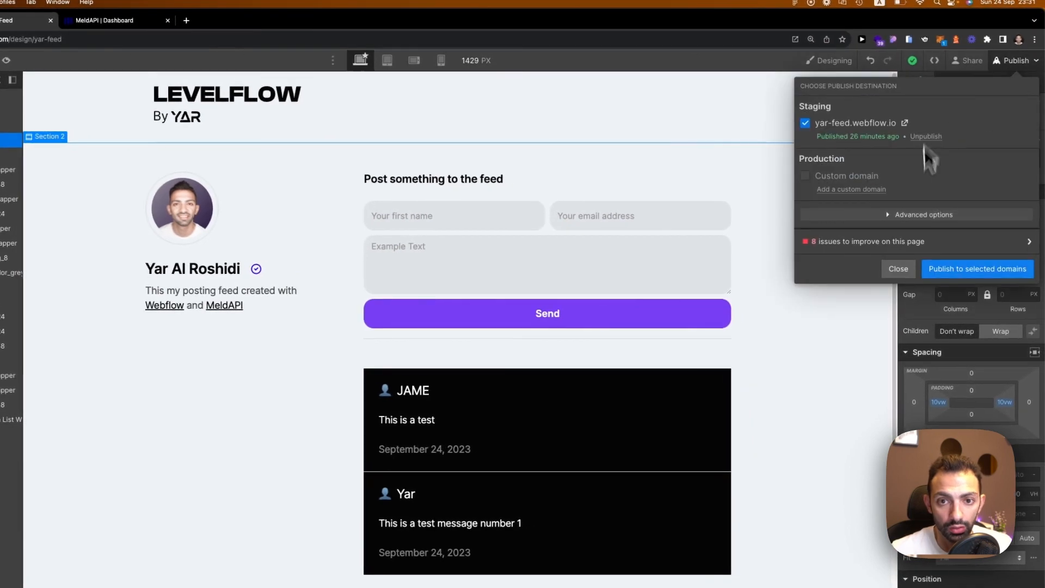
pyautogui.click(987, 277)
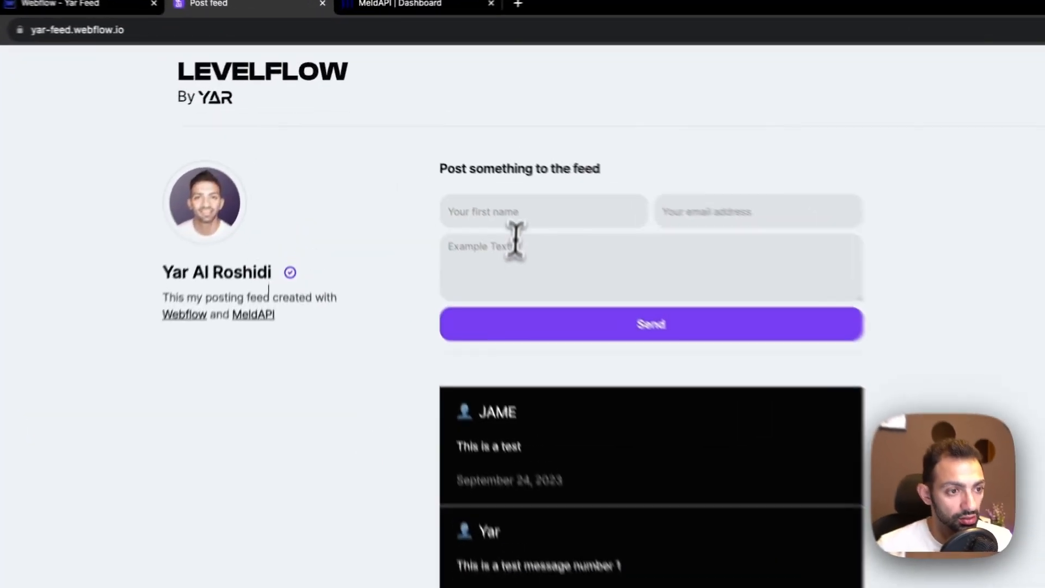
pyautogui.click(511, 211)
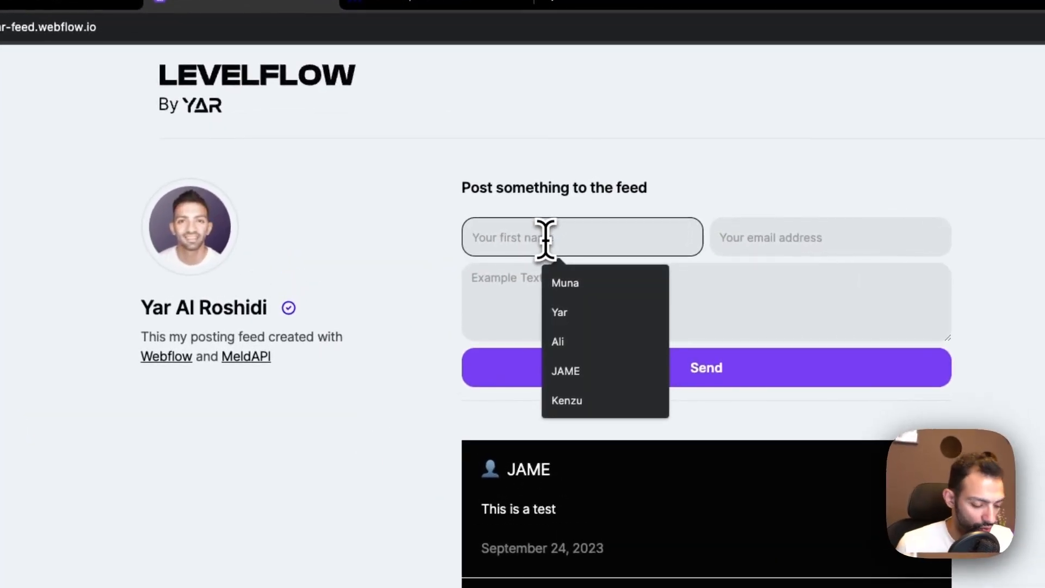
# Enter the poster's email address and submit the test post 'This is the message for the youtube video'.
pyautogui.write('Yar Test')
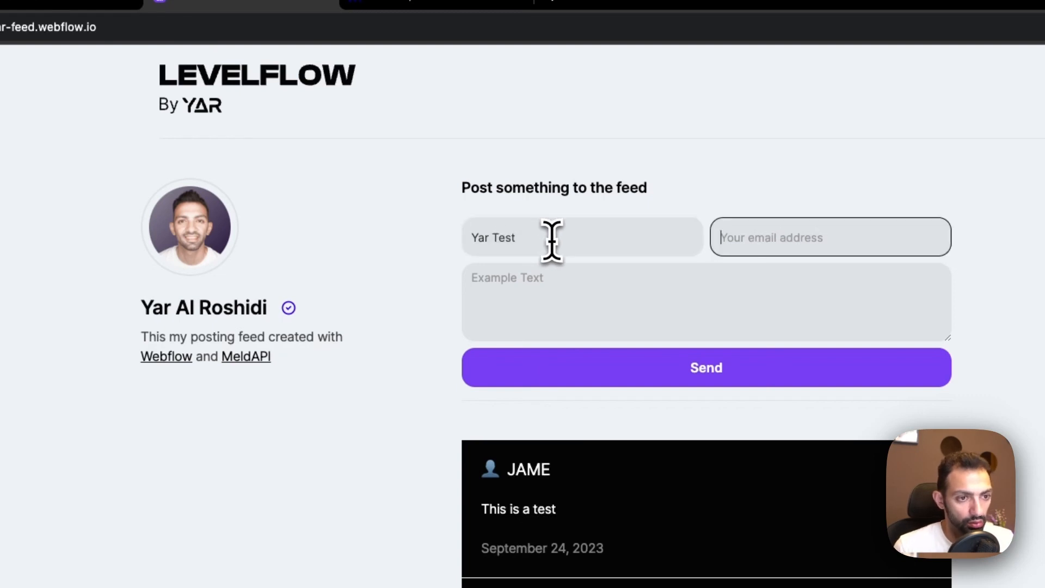
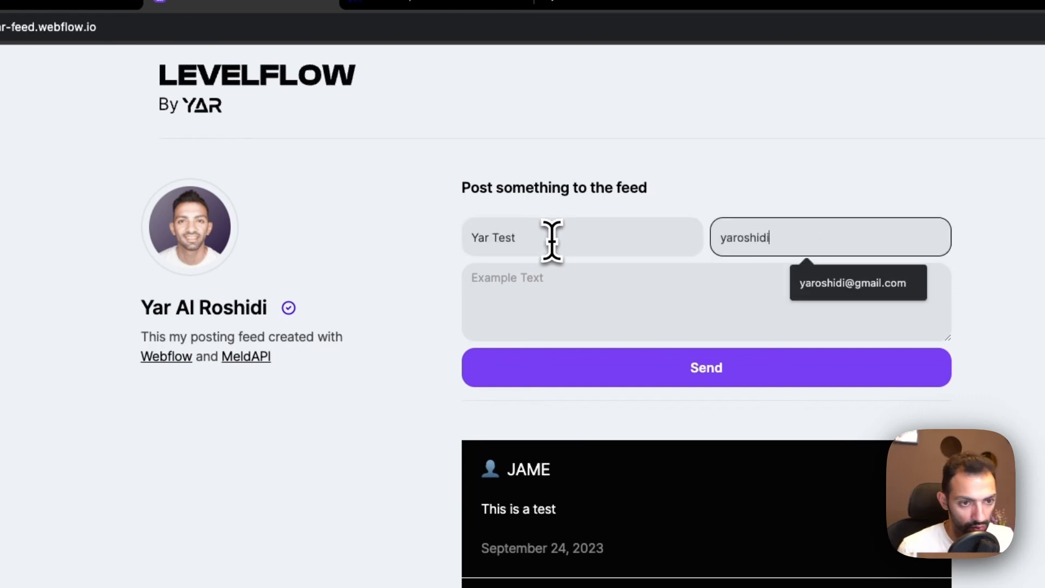
pyautogui.press('Tab')
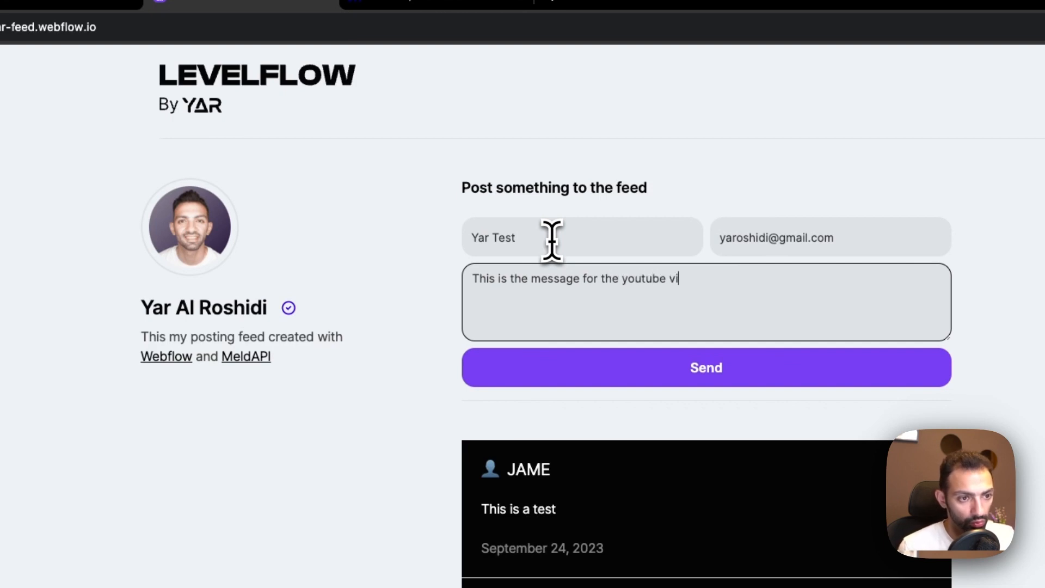
pyautogui.click(592, 370)
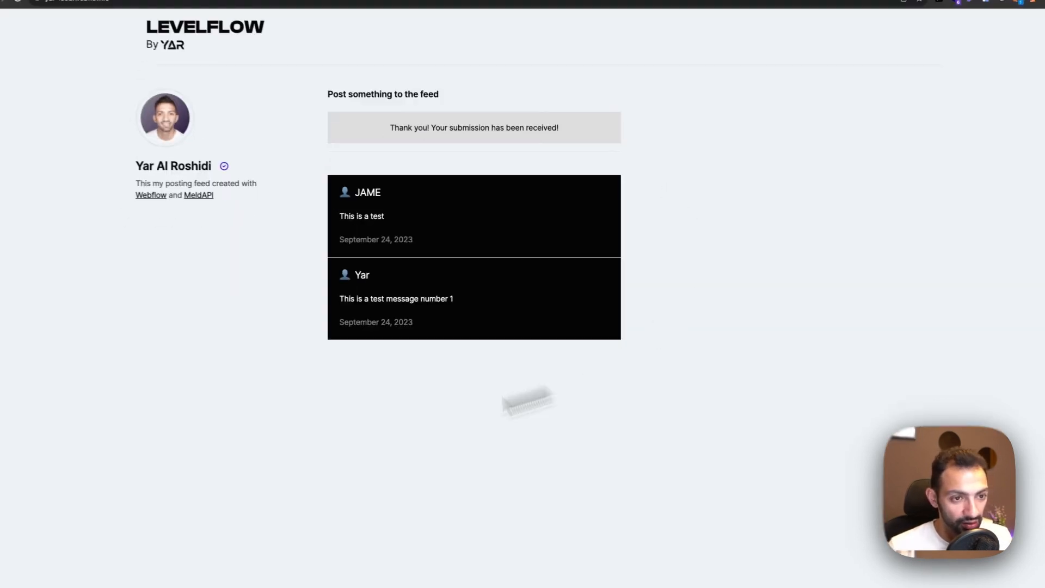
# Reload the live page, confirm the new post tops the feed, and return to the Designer.
pyautogui.press('super+r')
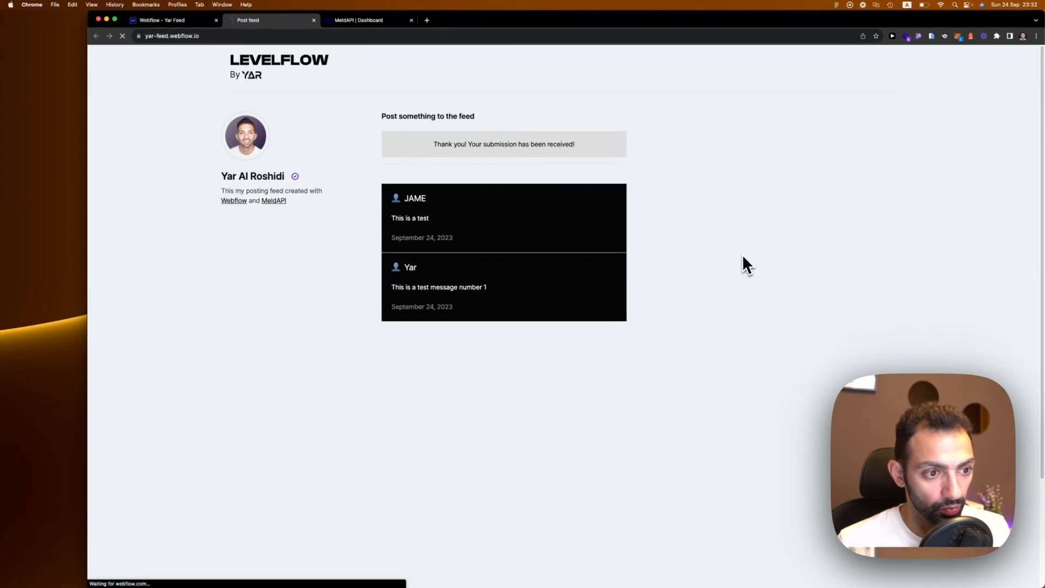
pyautogui.moveTo(531, 283); pyautogui.dragTo(436, 278)
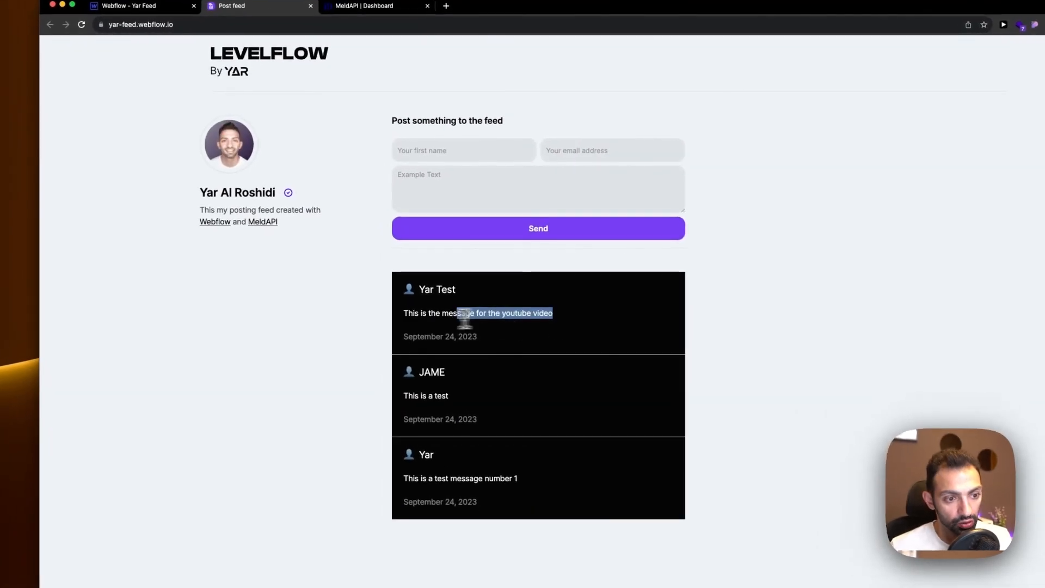
pyautogui.moveTo(464, 319); pyautogui.dragTo(407, 294)
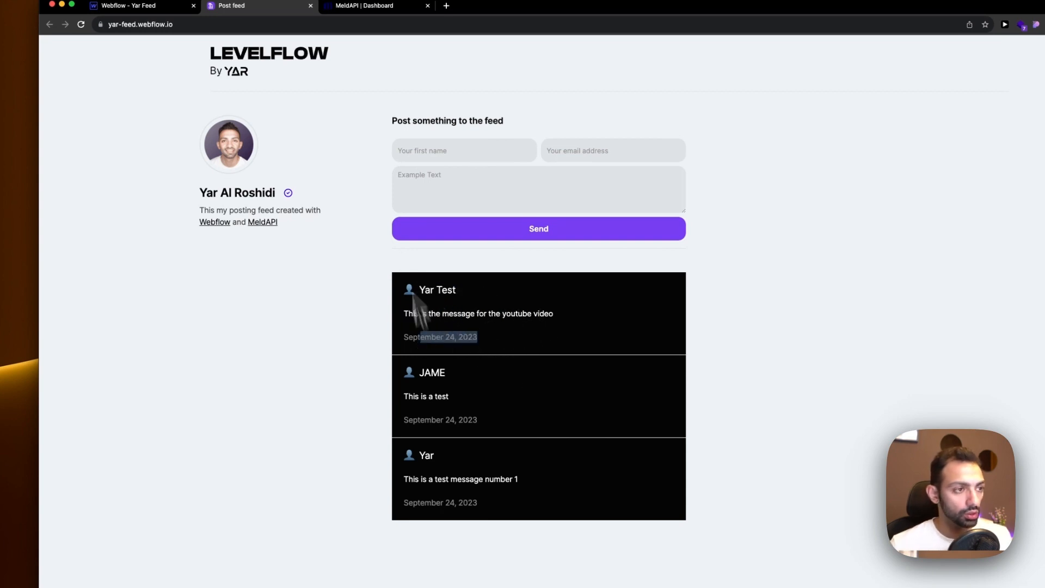
pyautogui.click(176, 7)
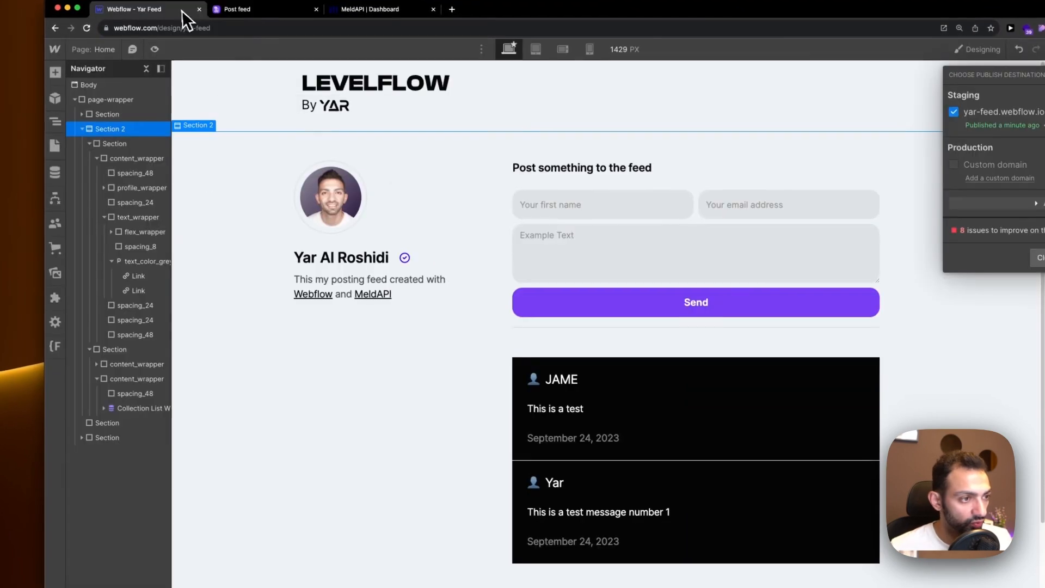
# Switch the post date's format to include the time, like September 24, 2023 9:32 PM.
pyautogui.click(596, 438)
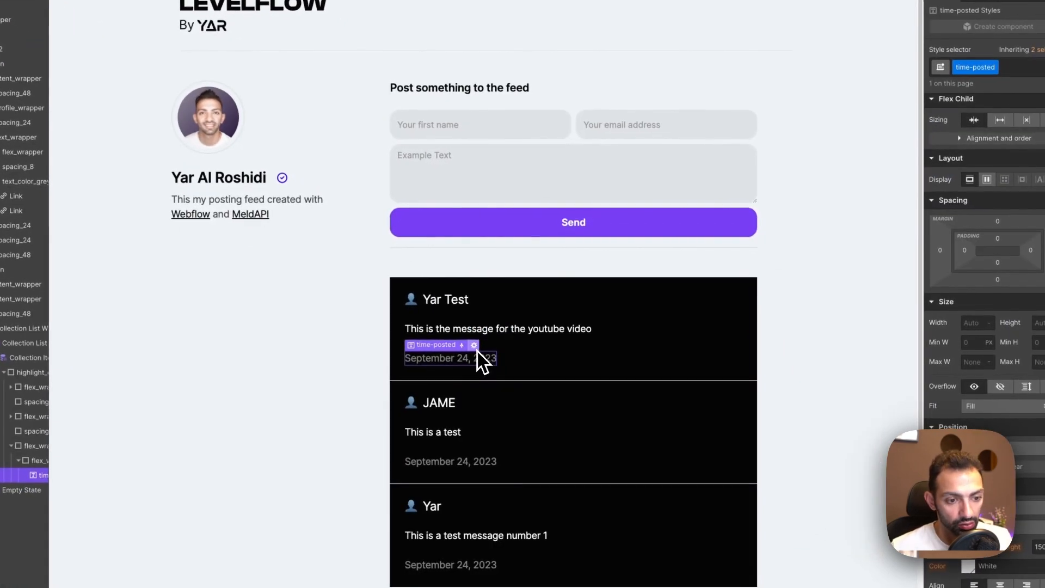
pyautogui.click(474, 345)
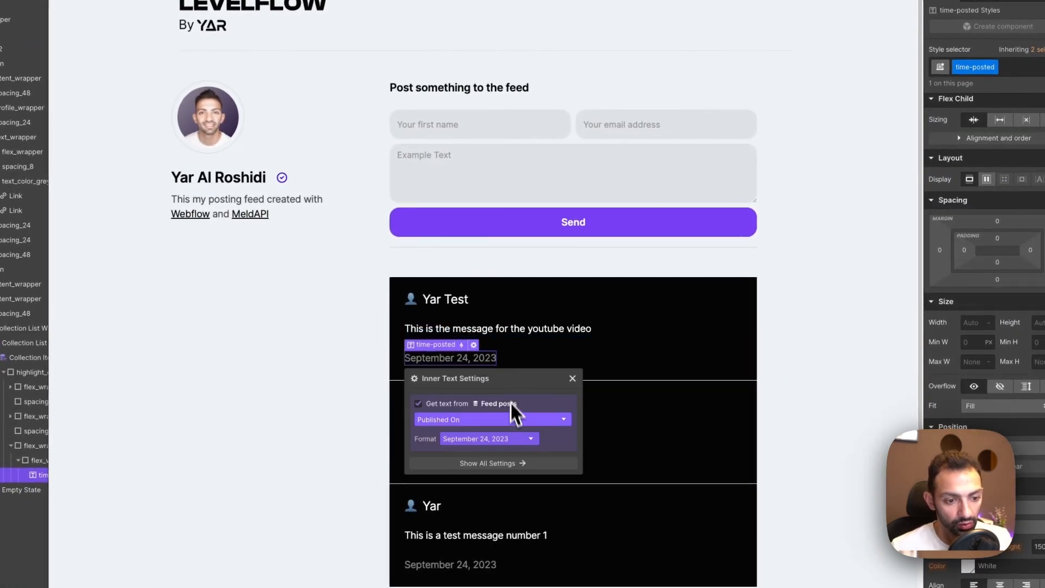
pyautogui.click(495, 438)
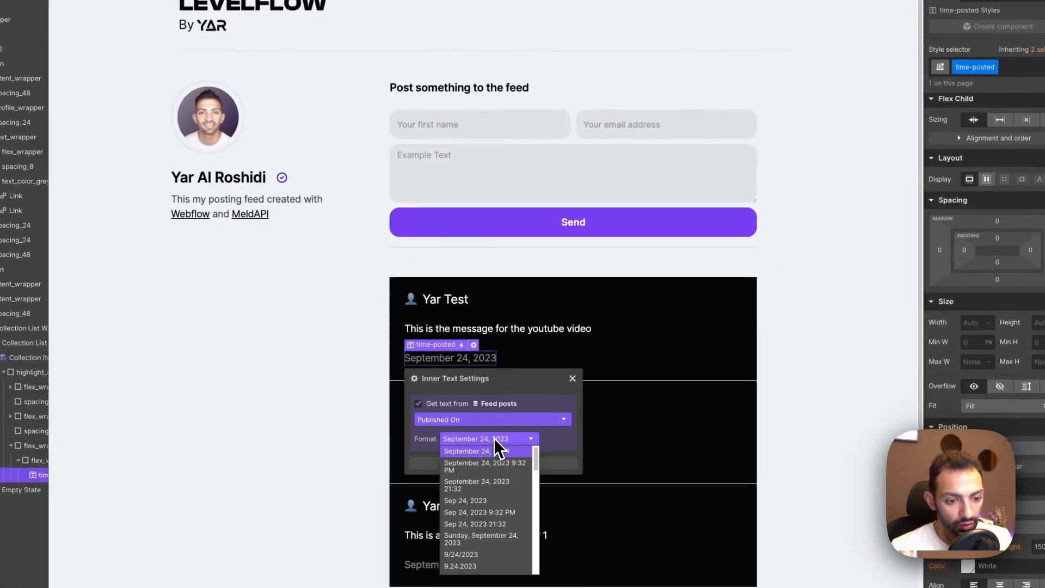
pyautogui.click(515, 466)
pyautogui.click(573, 378)
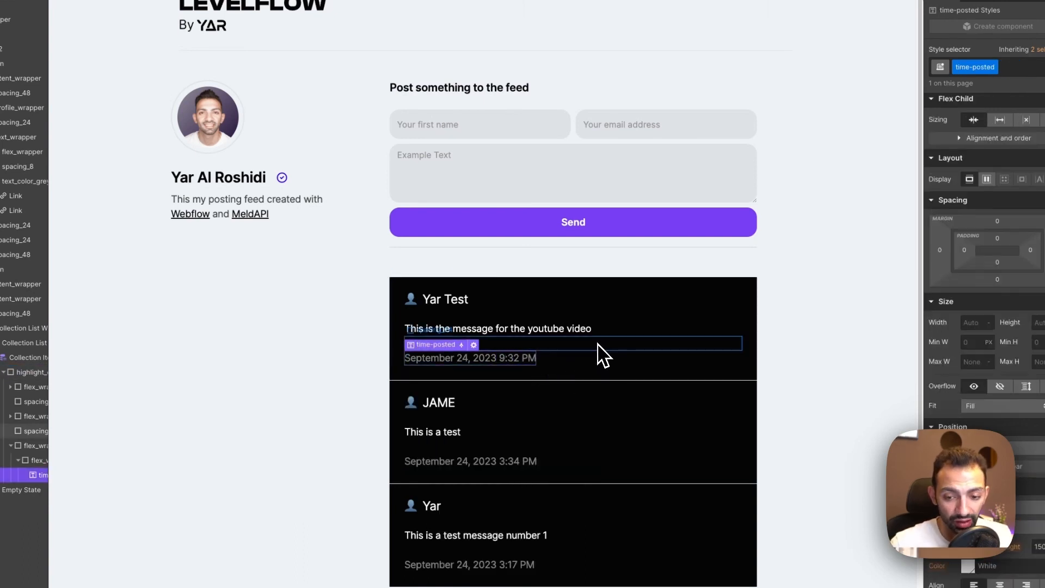
# Republish the site to the yar-feed.webflow.io staging domain and return to the live feed page.
pyautogui.click(688, 364)
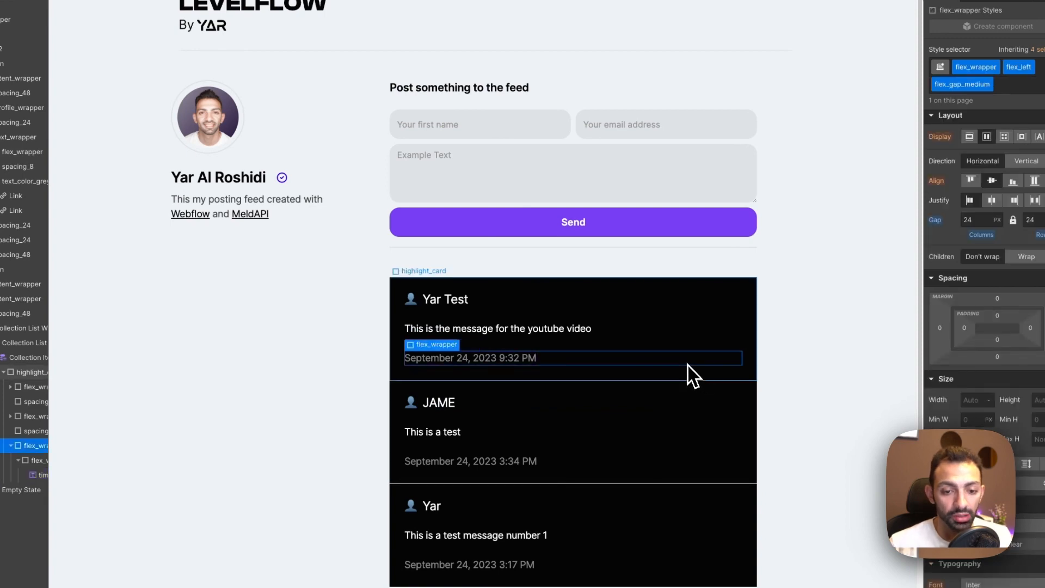
pyautogui.click(690, 376)
pyautogui.click(1015, 51)
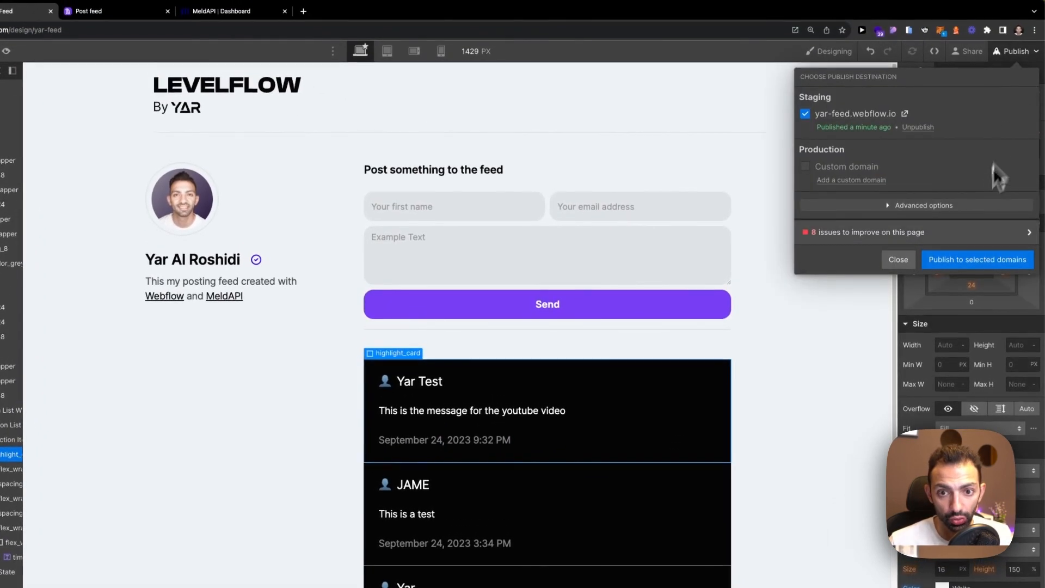
pyautogui.click(975, 260)
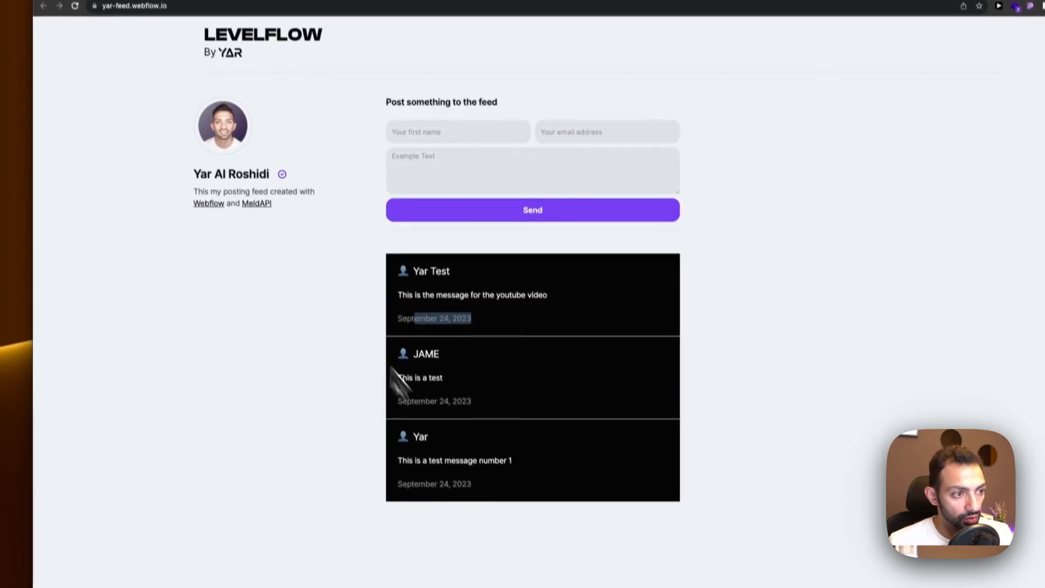
pyautogui.click(203, 26)
pyautogui.click(326, 25)
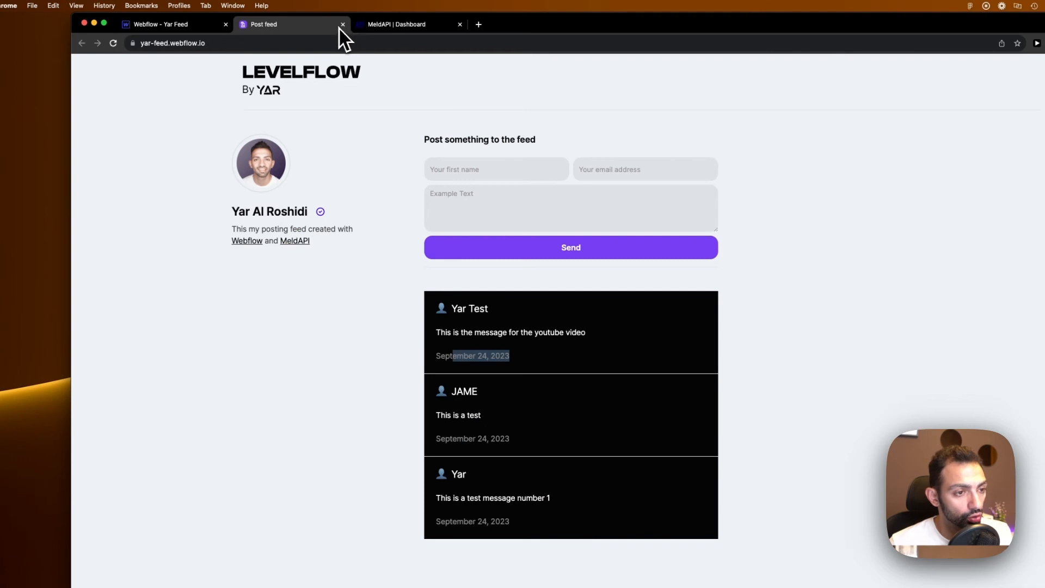
pyautogui.click(165, 25)
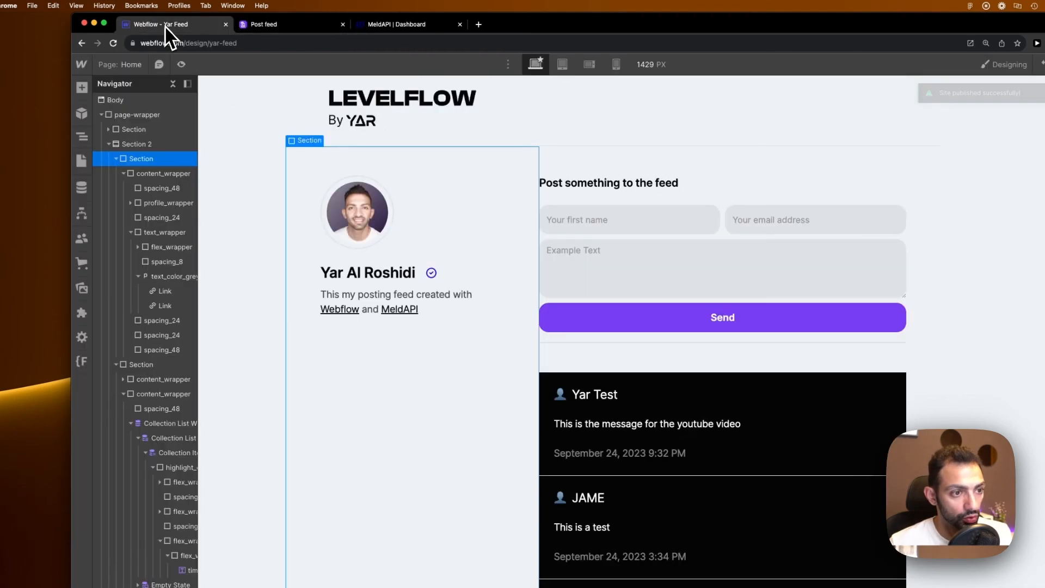
pyautogui.click(645, 254)
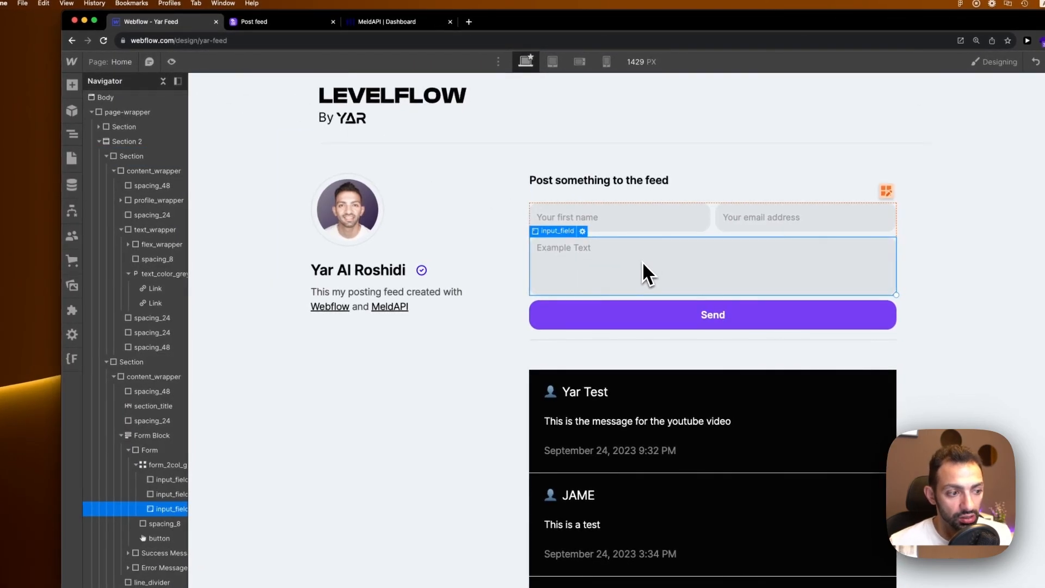
pyautogui.click(165, 85)
pyautogui.click(708, 259)
pyautogui.moveTo(184, 260); pyautogui.dragTo(246, 261)
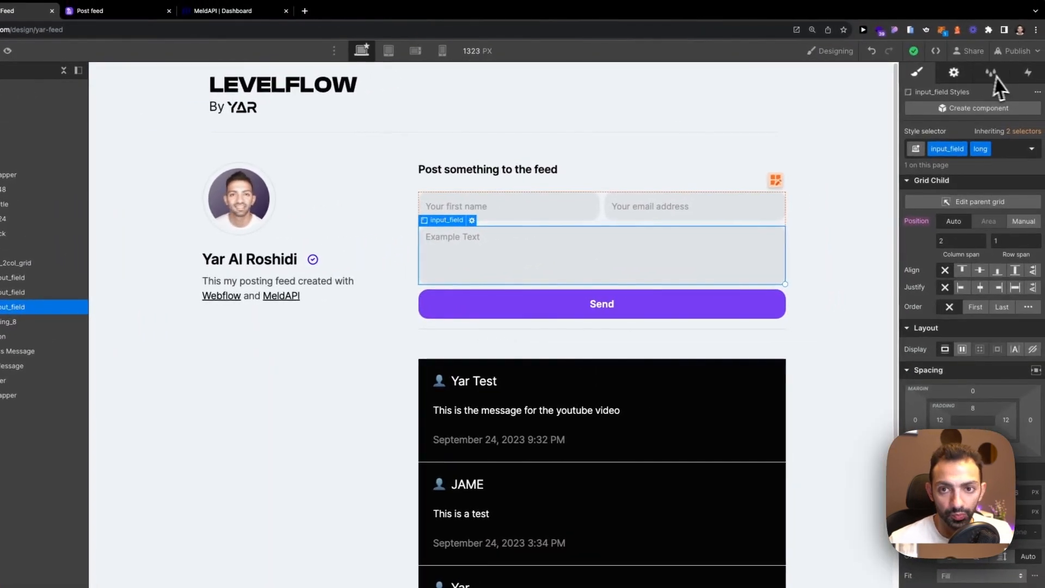
pyautogui.click(953, 72)
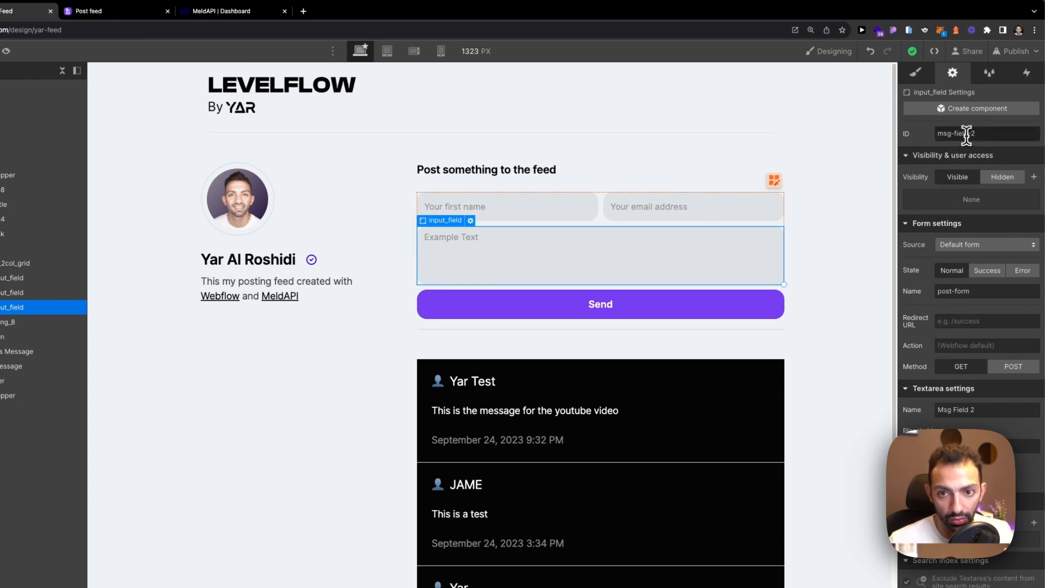
pyautogui.click(762, 208)
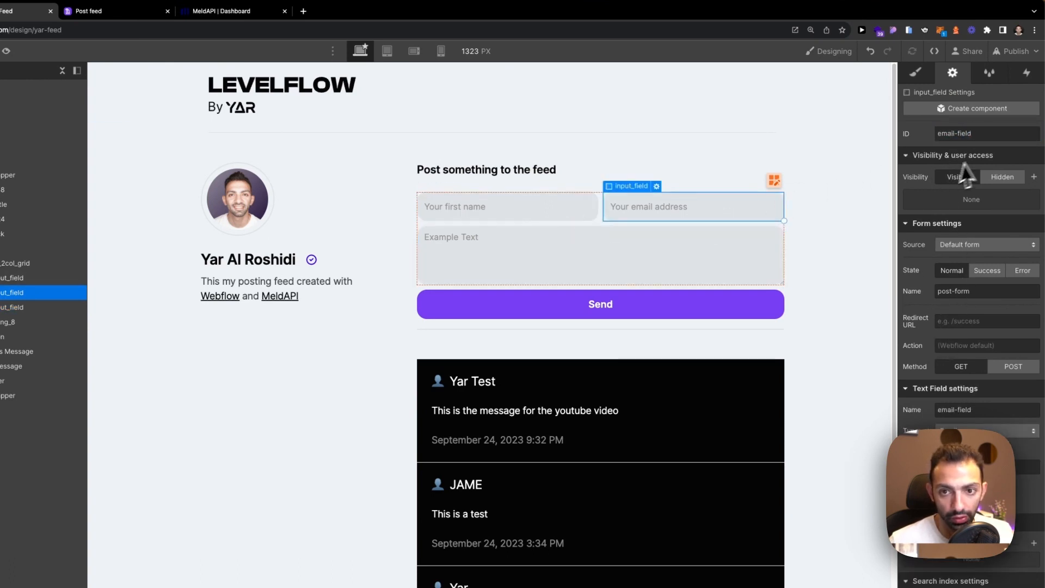
pyautogui.click(683, 255)
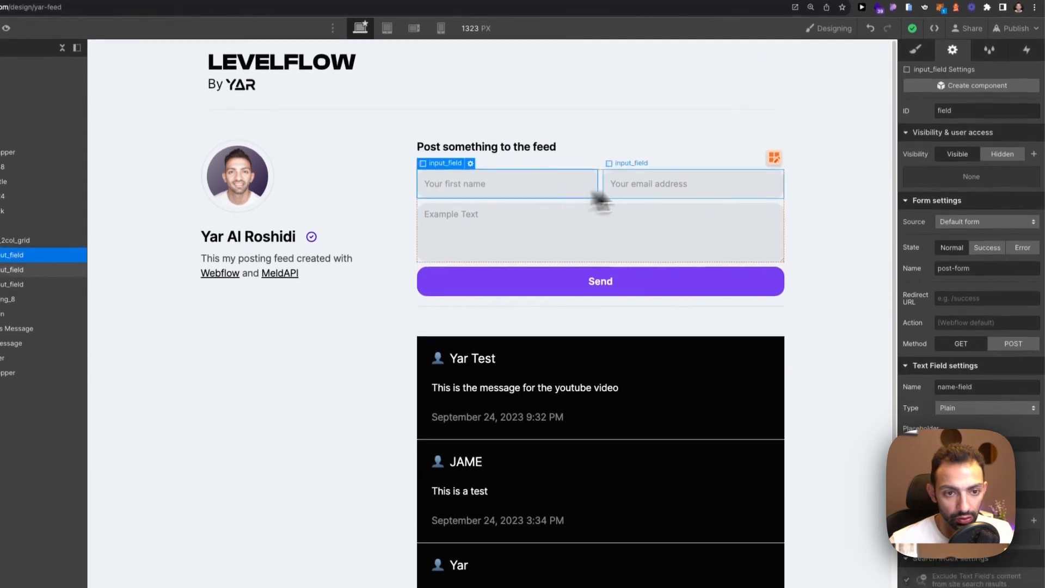
pyautogui.click(625, 195)
pyautogui.click(574, 194)
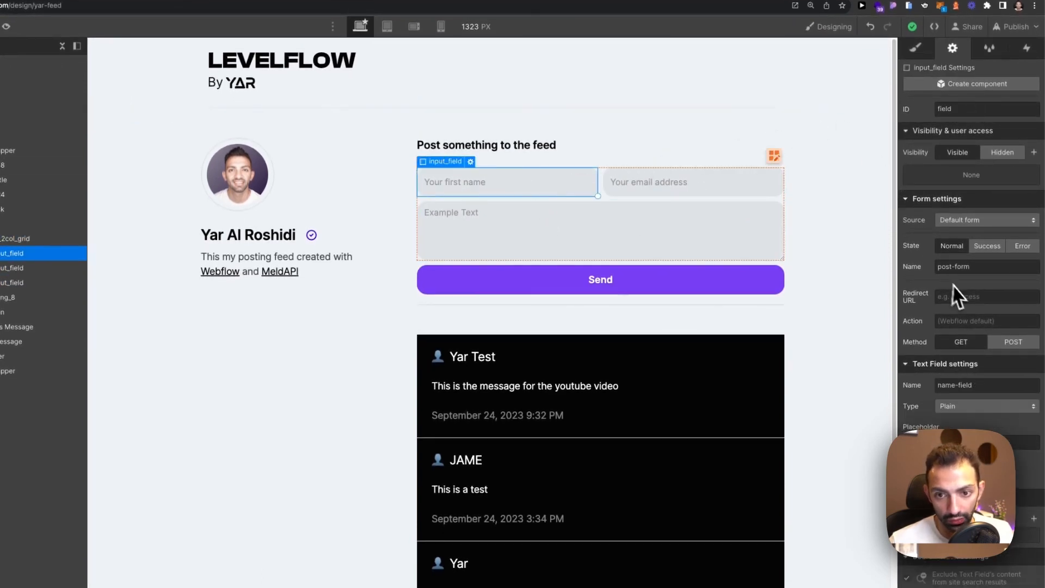
pyautogui.click(644, 187)
pyautogui.doubleClick(963, 385)
pyautogui.click(663, 218)
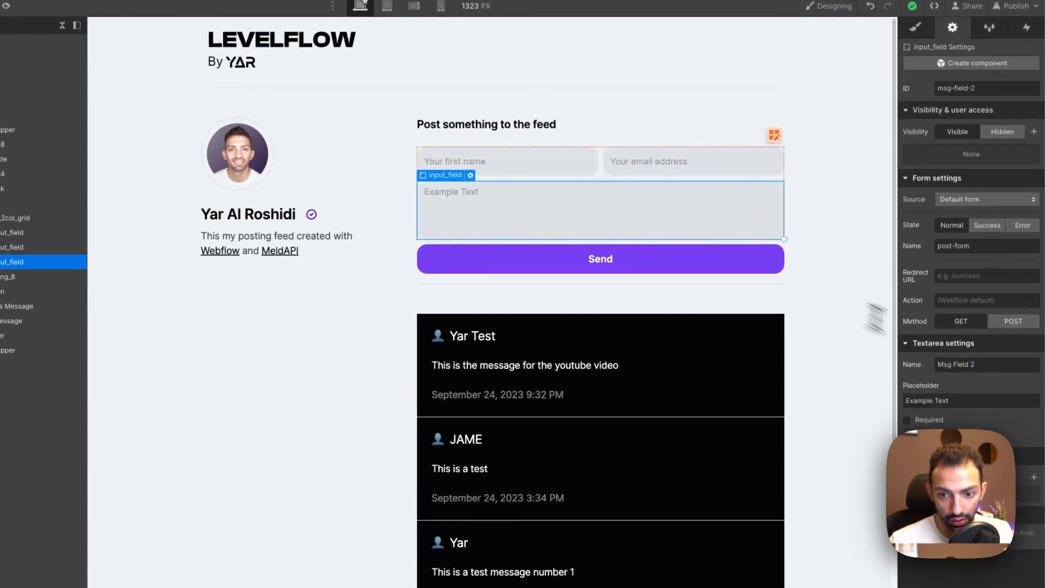
pyautogui.click(6, 188)
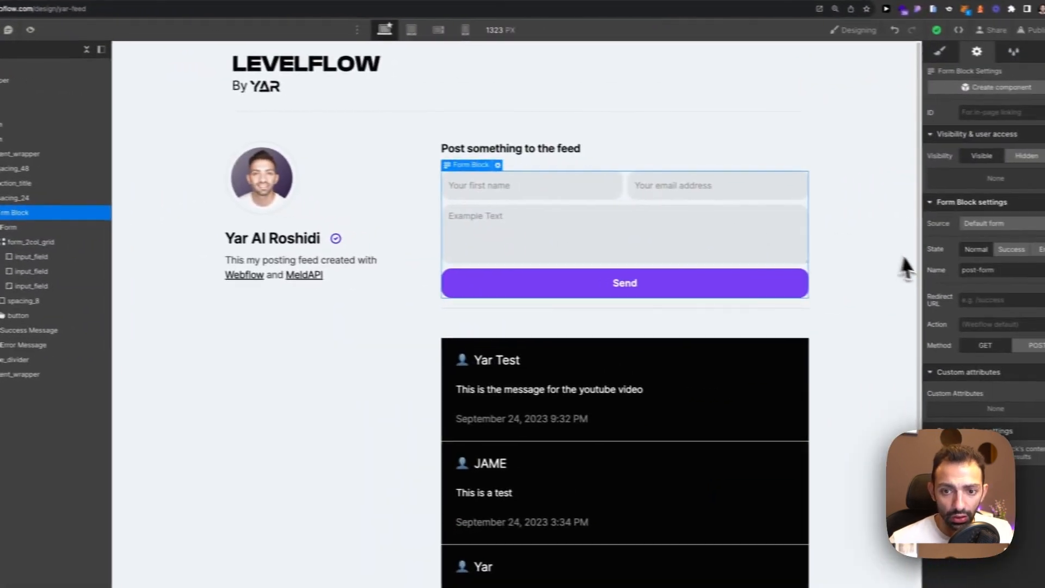
pyautogui.tripleClick(948, 247)
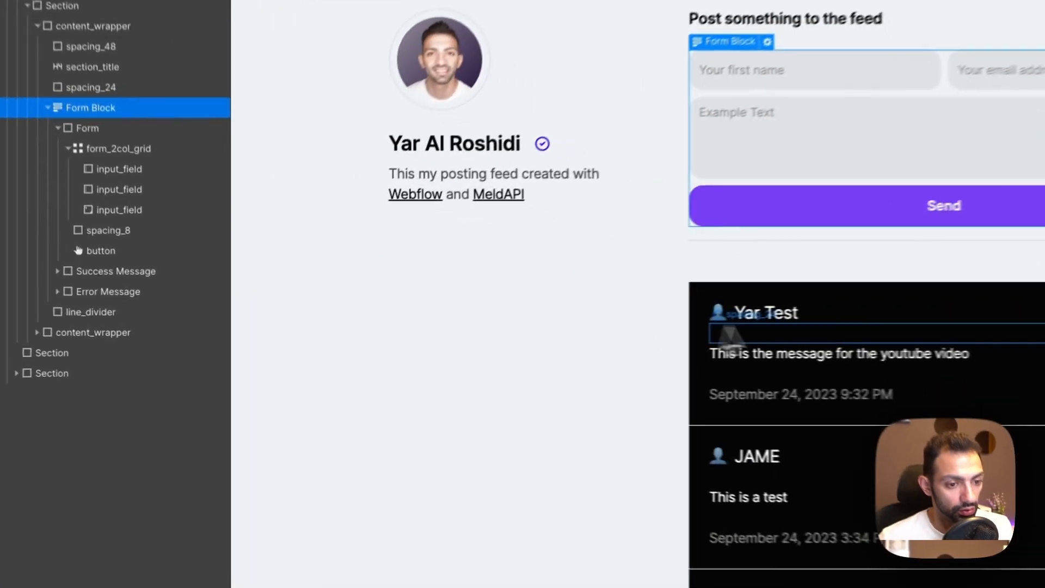
pyautogui.click(542, 339)
pyautogui.click(528, 340)
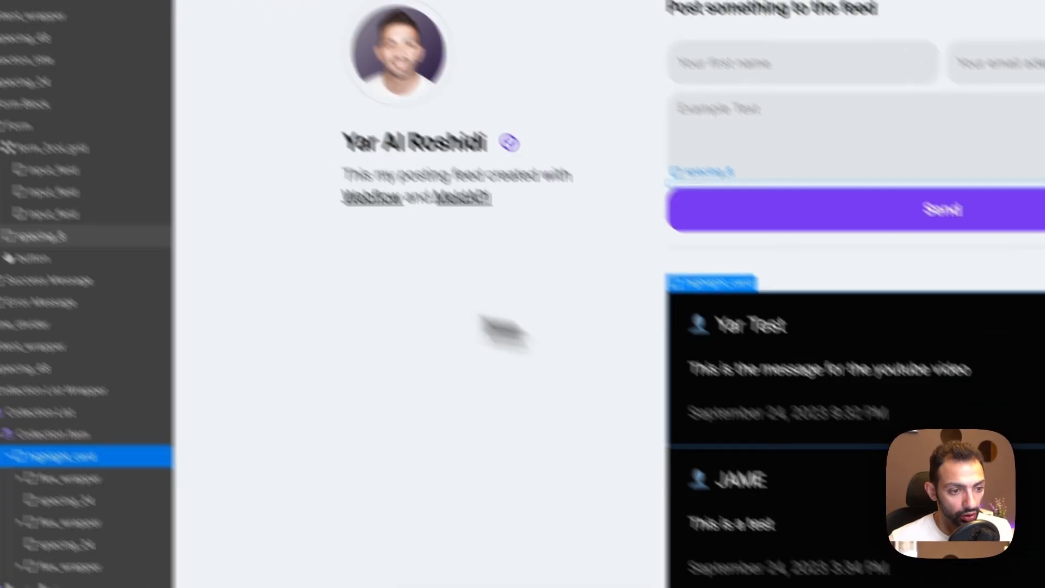
pyautogui.click(130, 175)
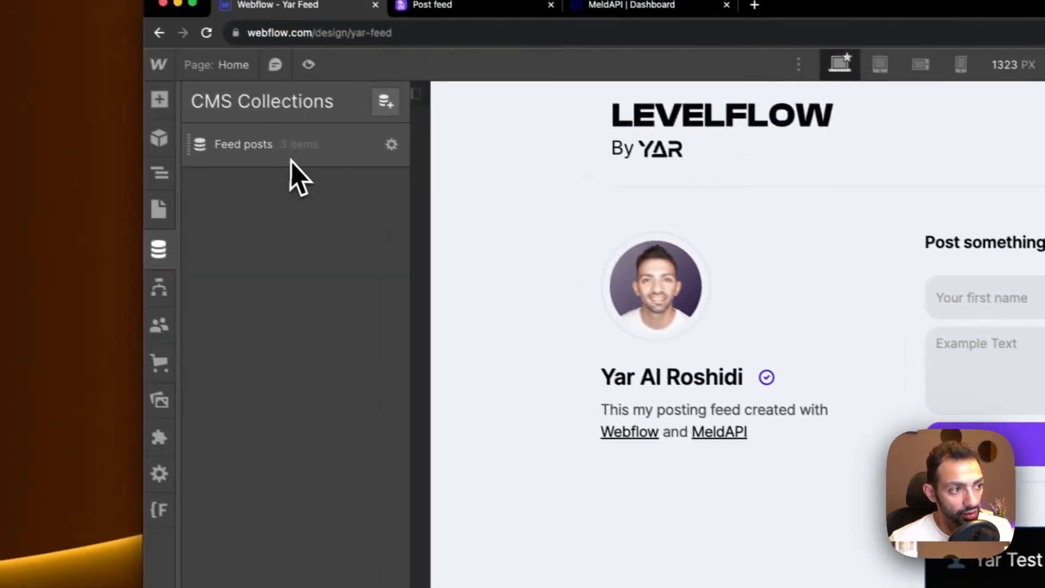
pyautogui.click(260, 112)
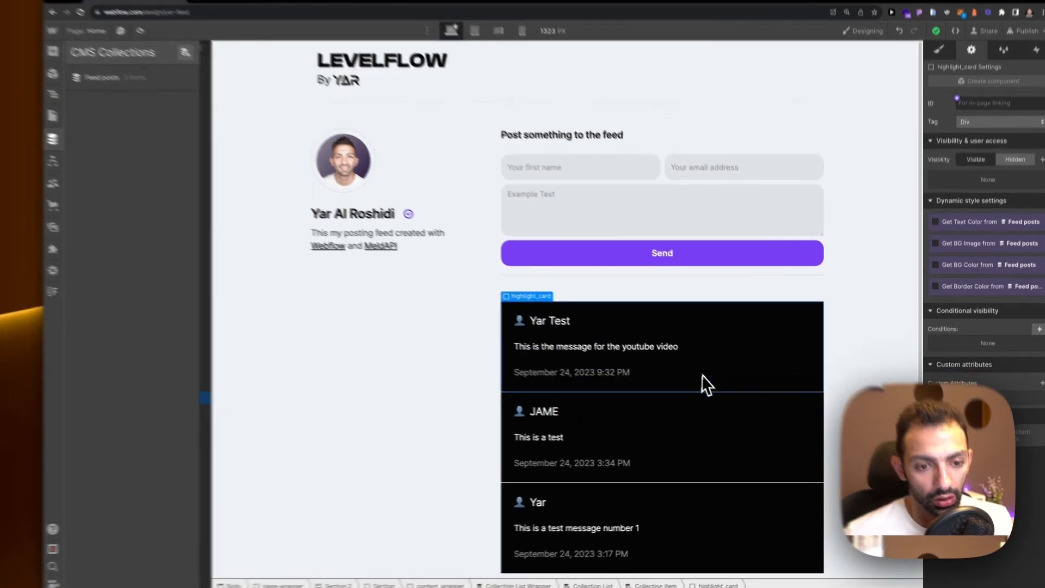
pyautogui.click(712, 390)
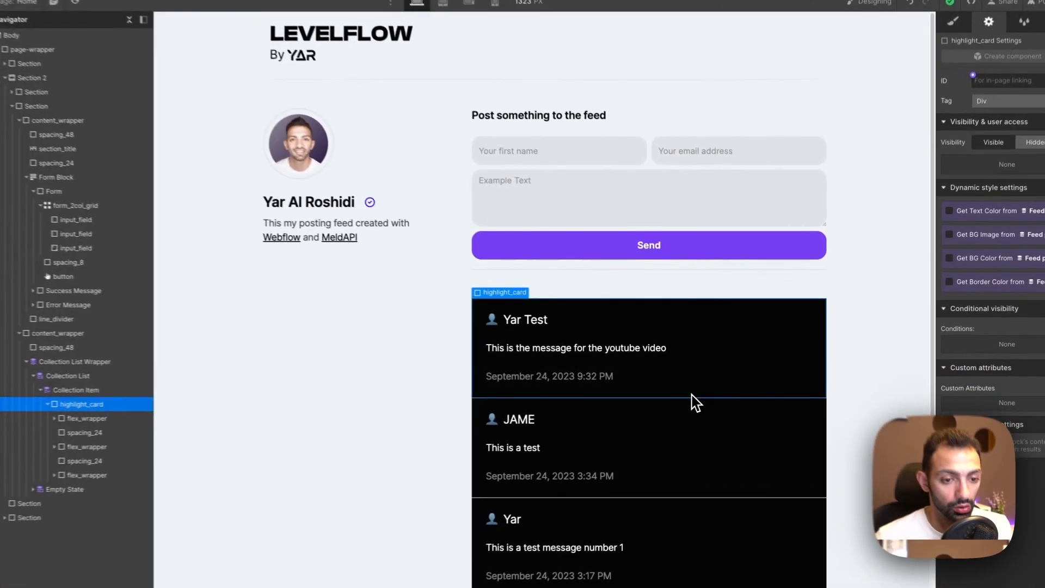
pyautogui.click(855, 406)
pyautogui.scroll(-1, 854, 403)
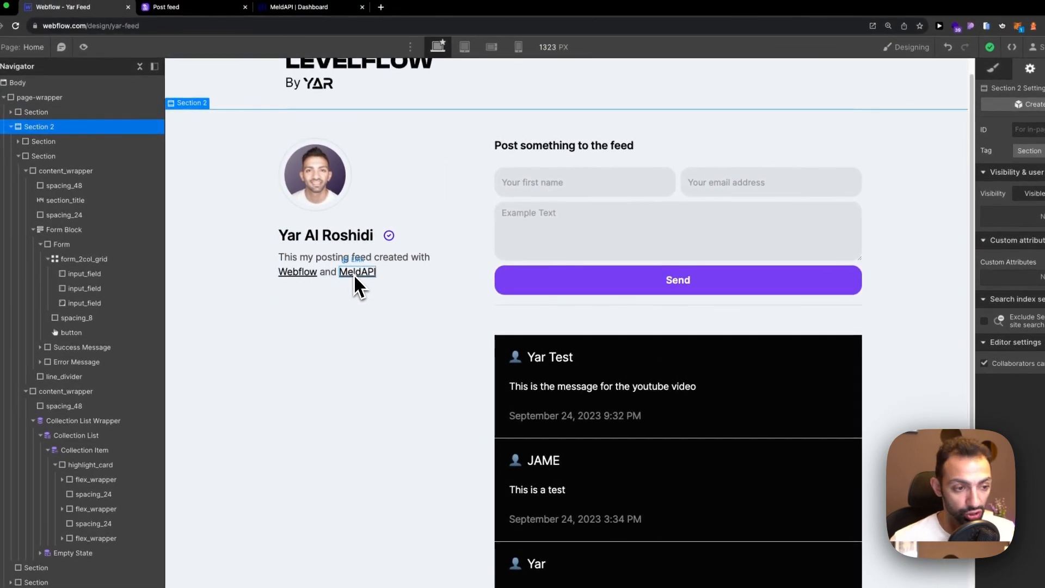
pyautogui.click(354, 274)
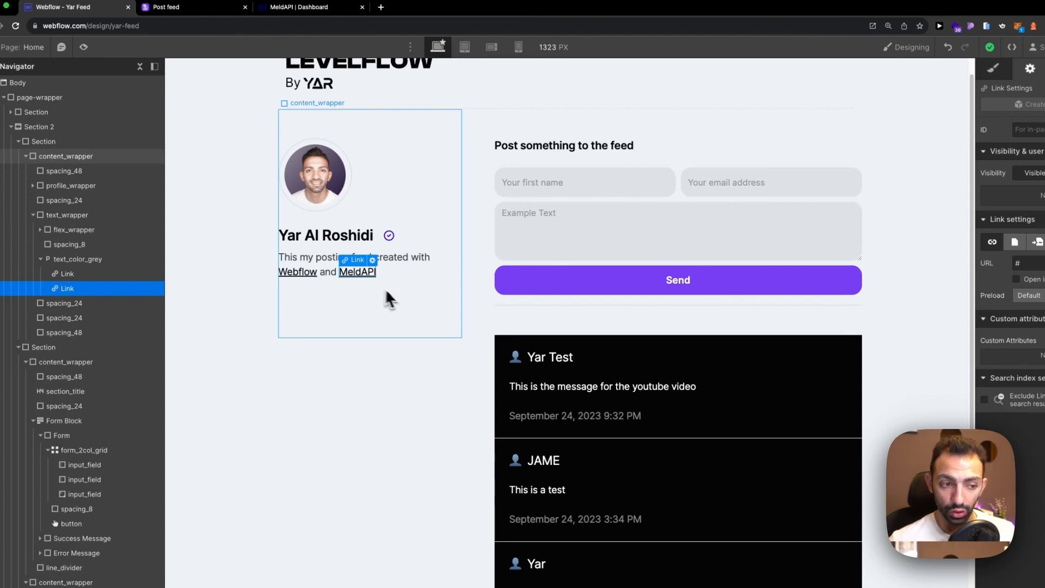
# Inspect the profile, form and post card elements, then open the Feed posts collection settings.
pyautogui.click(405, 293)
pyautogui.click(459, 250)
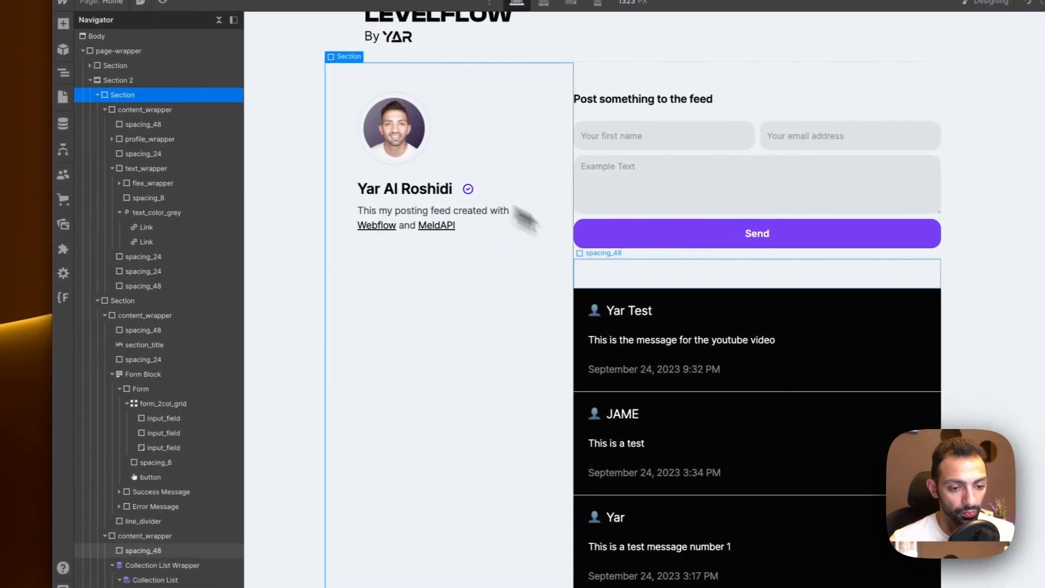
pyautogui.click(635, 303)
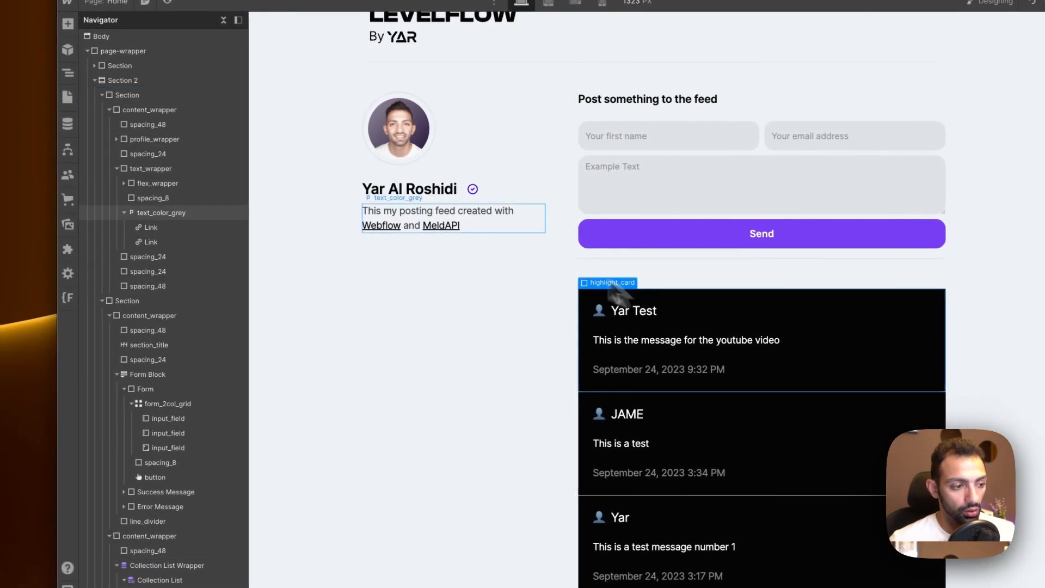
pyautogui.click(223, 530)
pyautogui.click(718, 305)
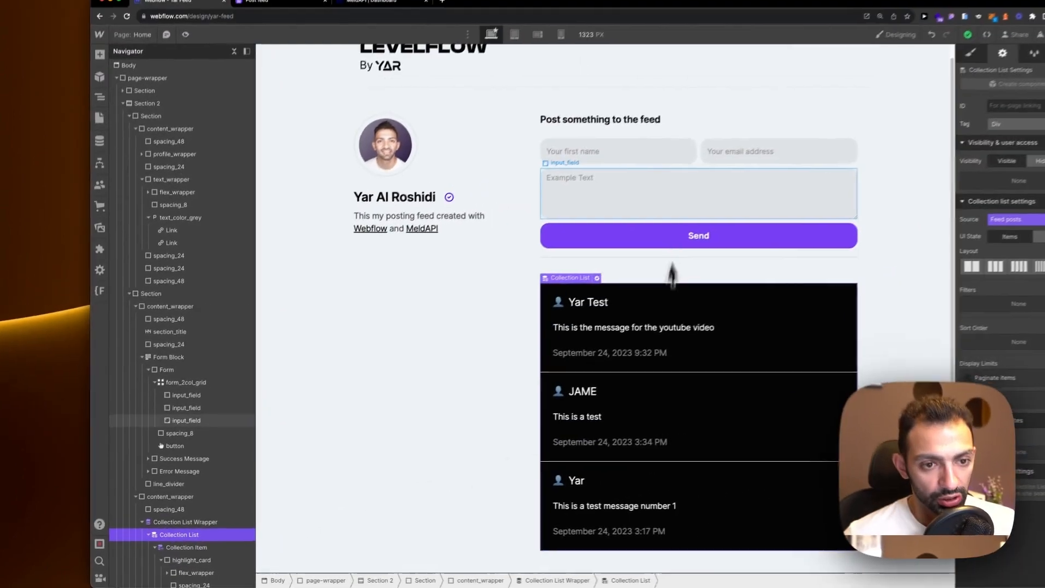
pyautogui.click(634, 225)
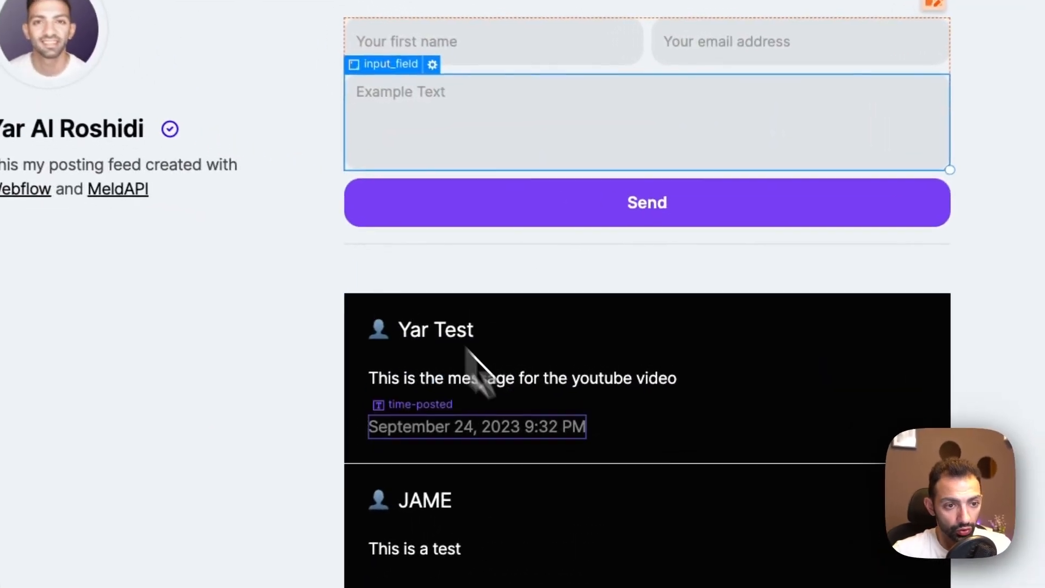
pyautogui.click(479, 381)
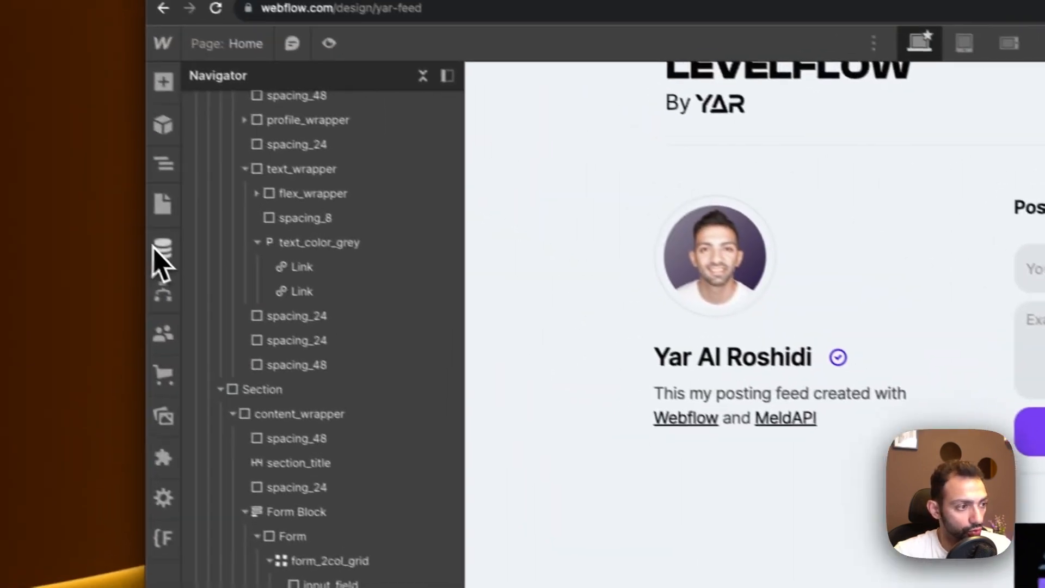
pyautogui.click(132, 289)
pyautogui.click(446, 147)
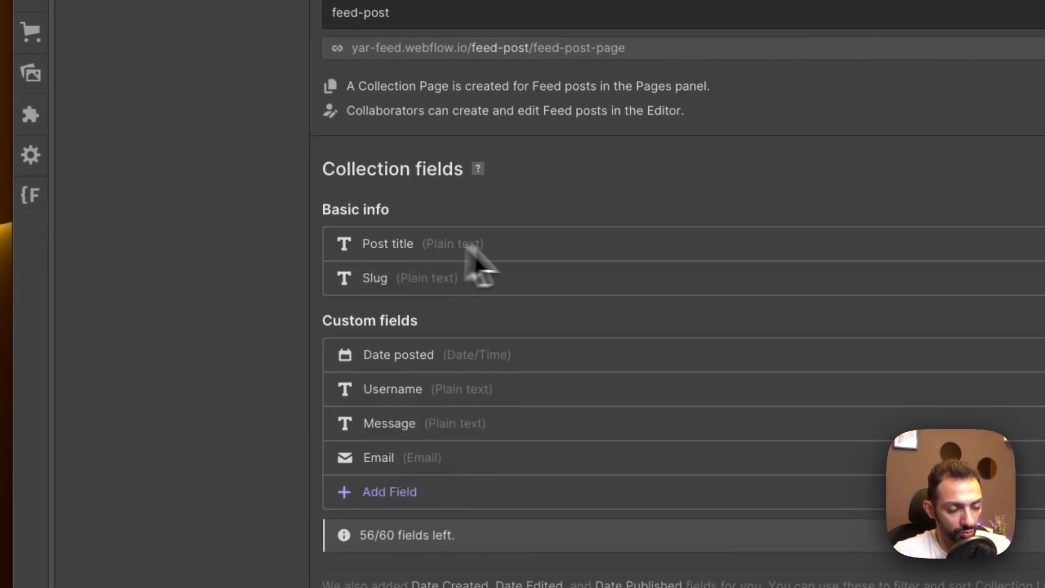
# Confirm the first post card's name, message and date bind to Username, Message and Published On.
pyautogui.click(730, 7)
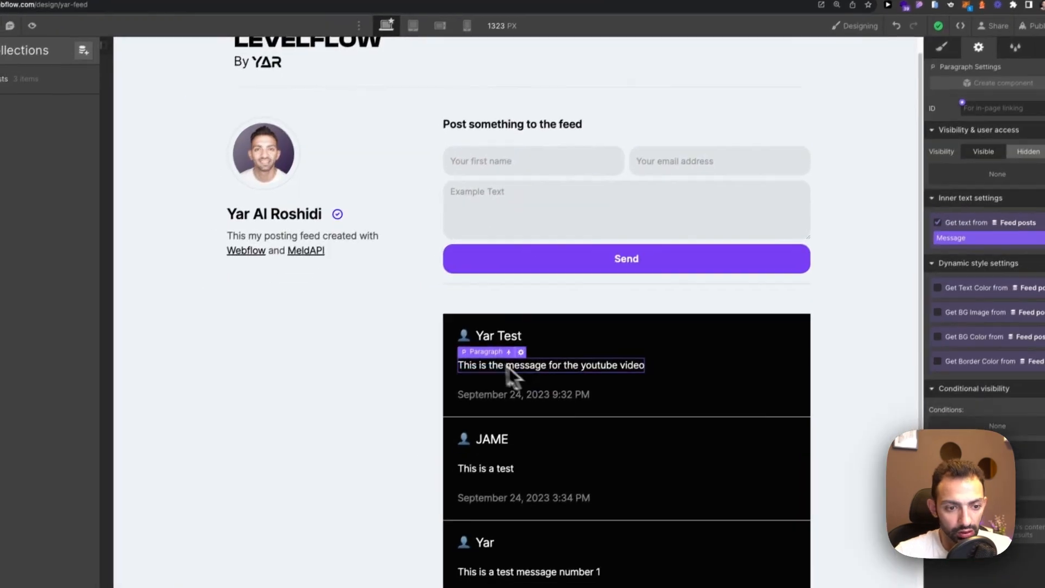
pyautogui.click(619, 383)
pyautogui.click(629, 365)
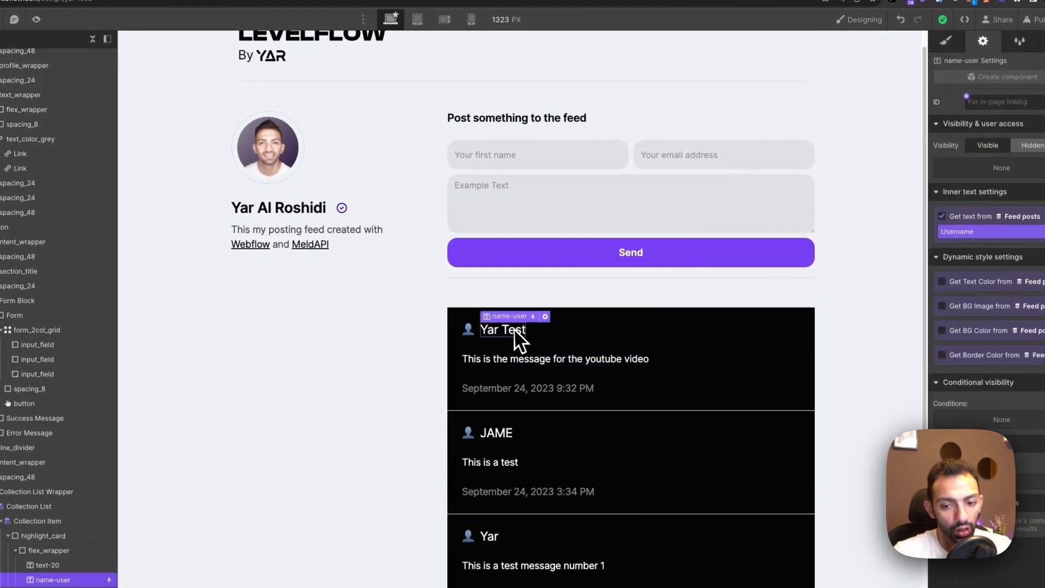
pyautogui.click(634, 362)
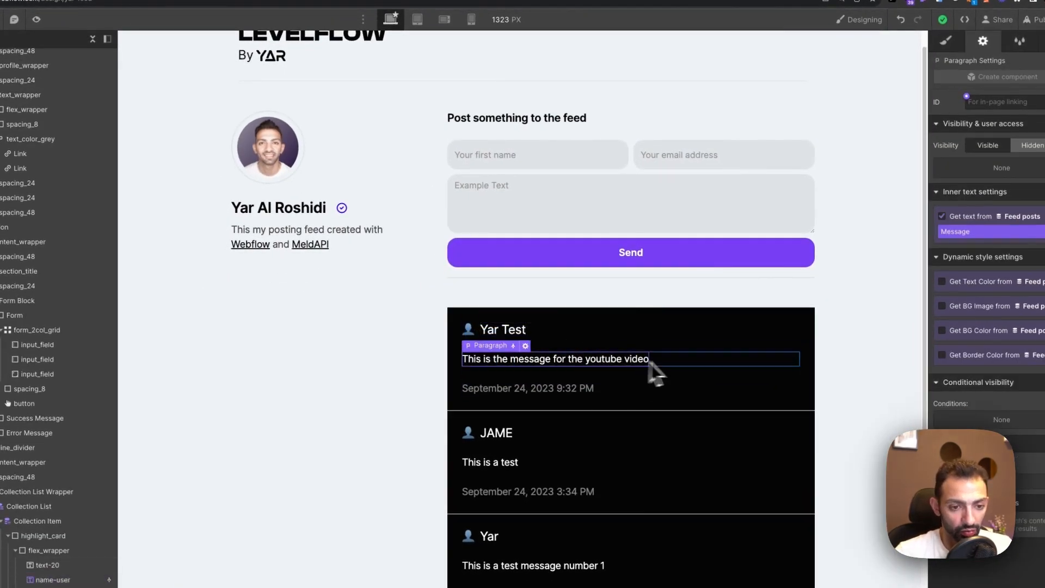
pyautogui.click(503, 329)
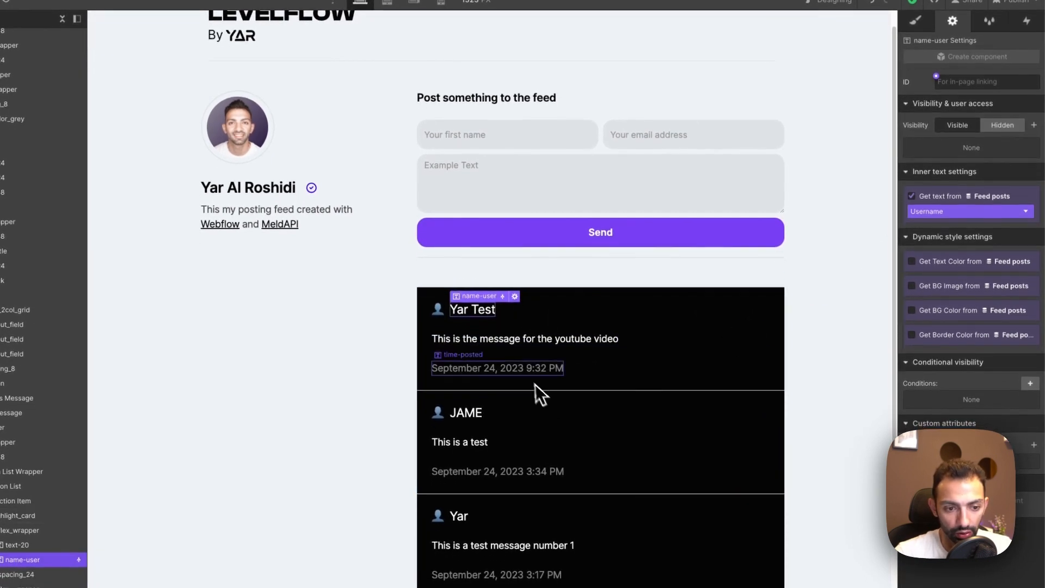
pyautogui.click(506, 387)
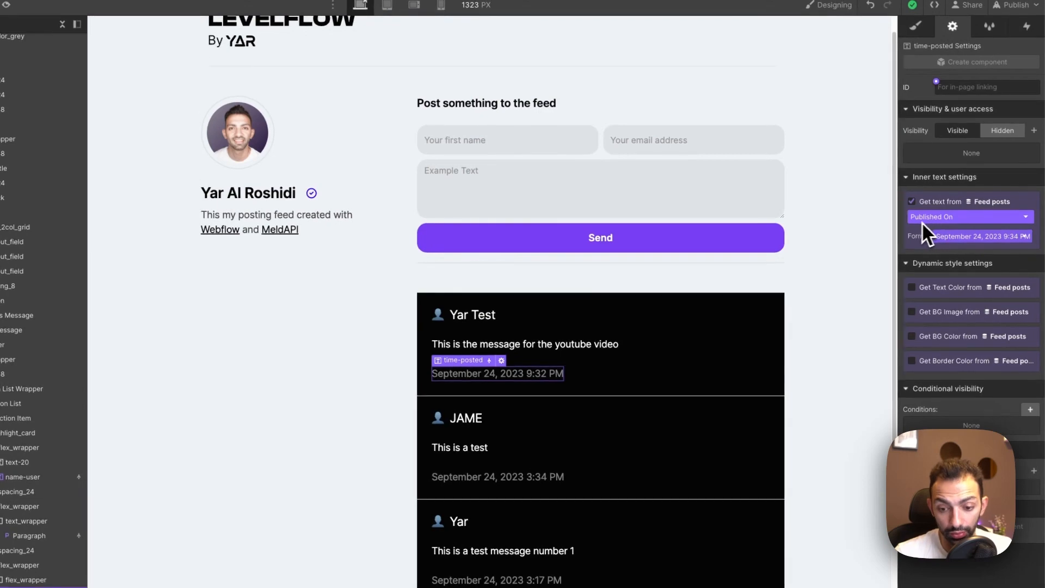
pyautogui.click(733, 381)
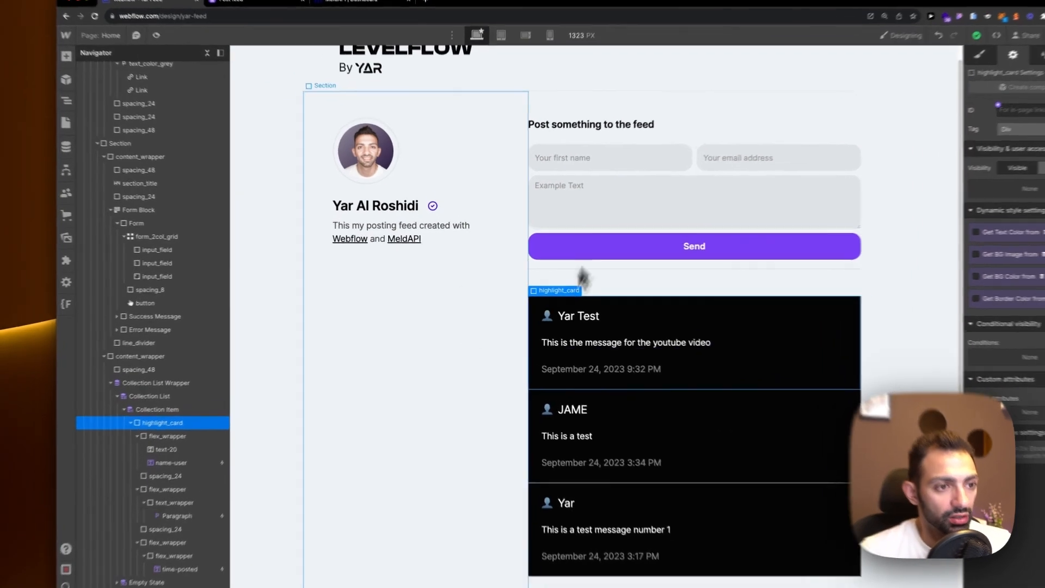
# List the connected apps (Unsplash, Slater, MeldAPI, Figma to Webflow) and open the webflow.com/apps marketplace.
pyautogui.click(463, 280)
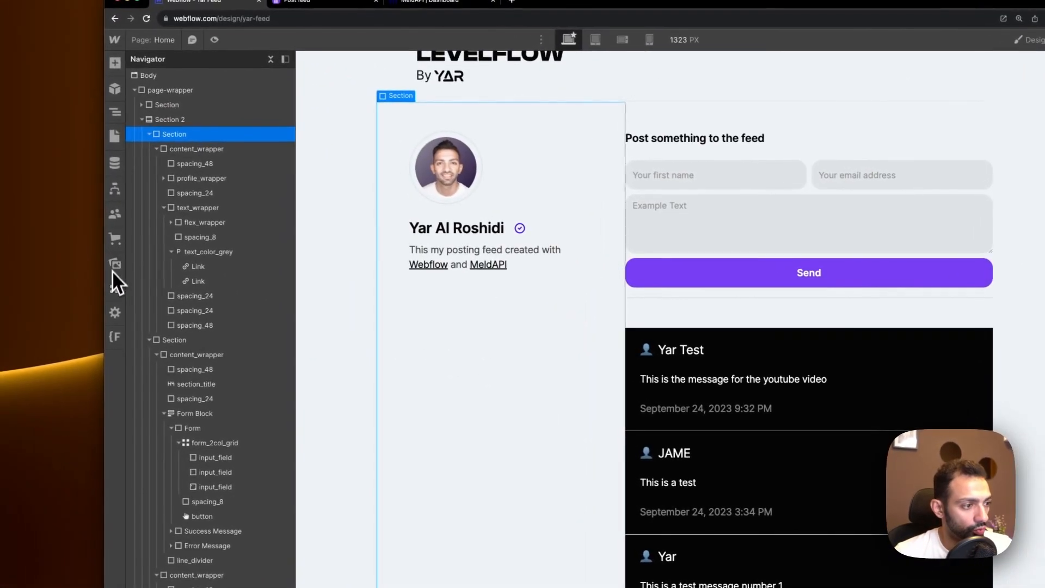
pyautogui.click(111, 284)
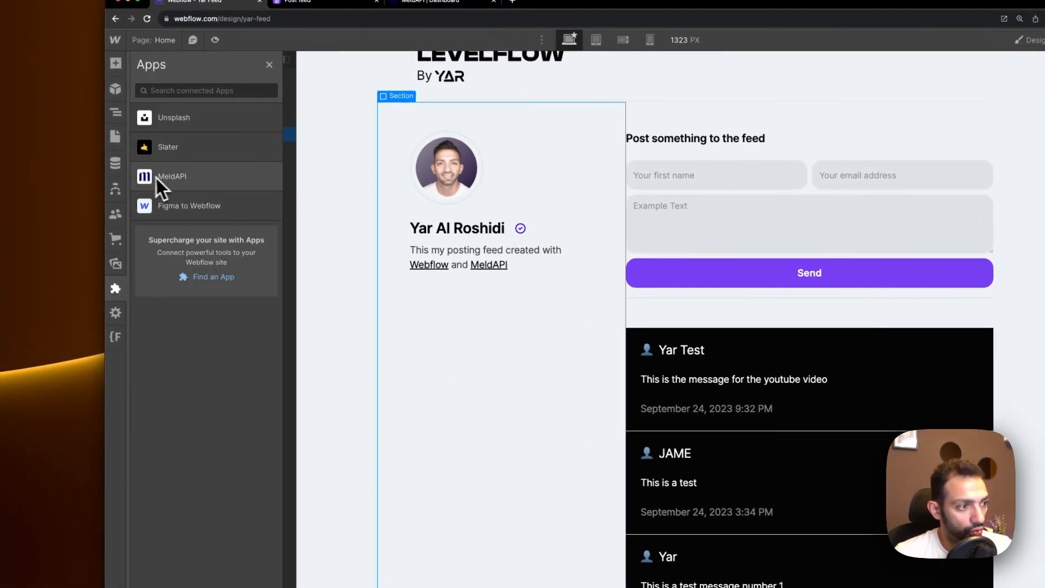
pyautogui.click(194, 276)
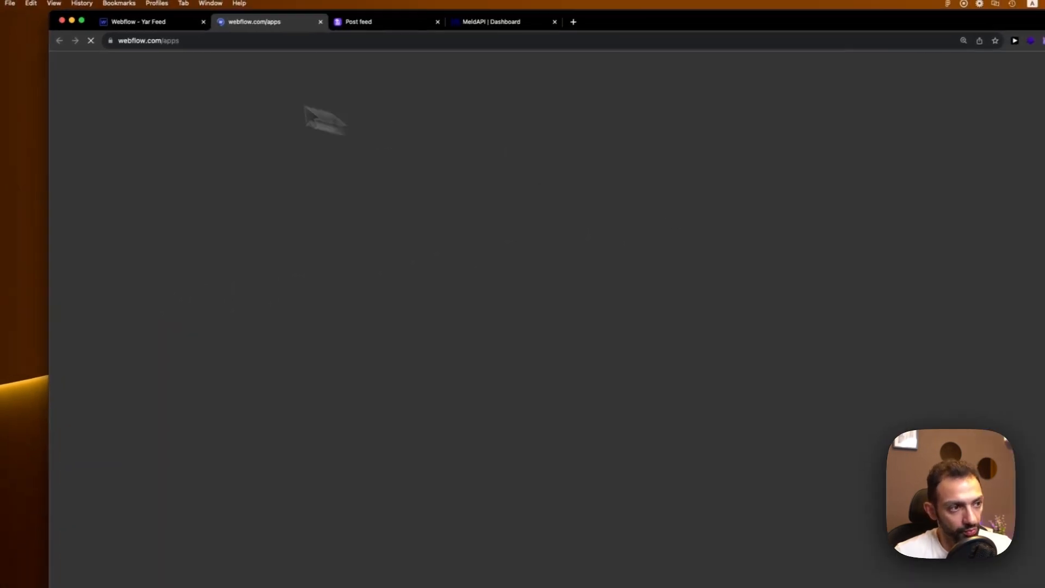
pyautogui.click(218, 2)
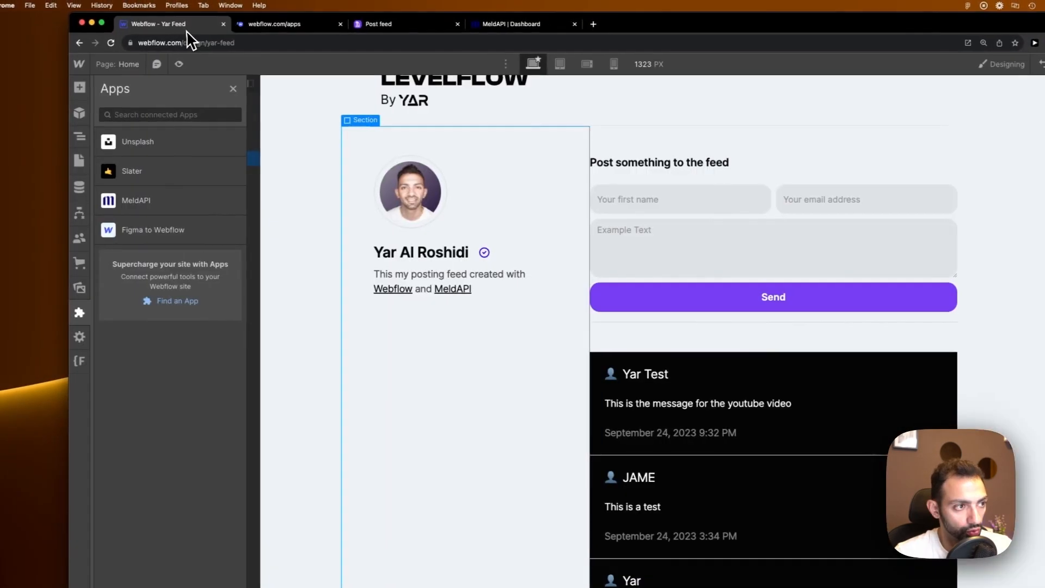
pyautogui.click(282, 24)
# Find the MeldAPI listing in the marketplace and add it to the site.
pyautogui.scroll(-3, 599, 321)
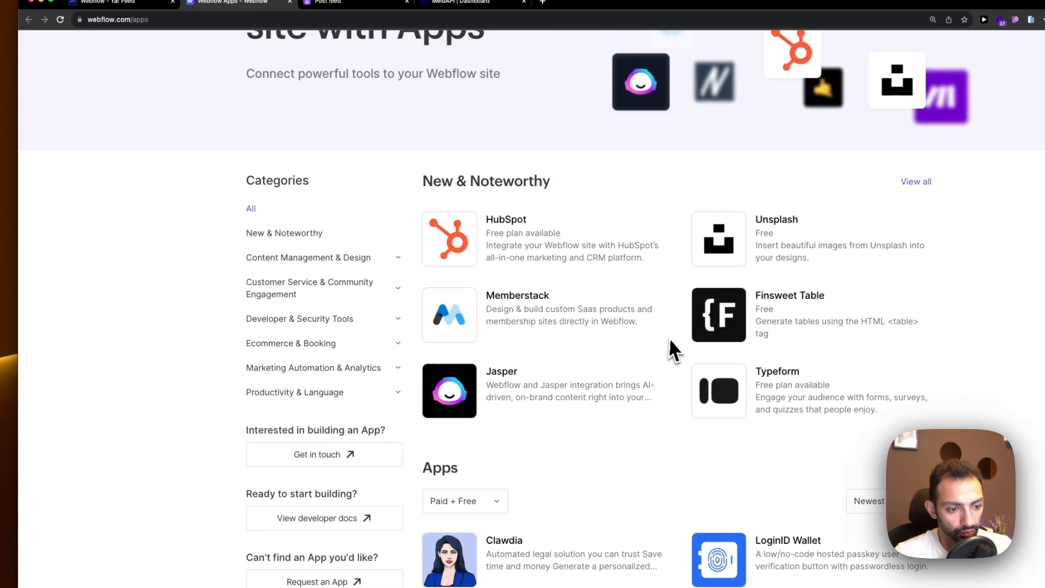
pyautogui.scroll(-5, 668, 340)
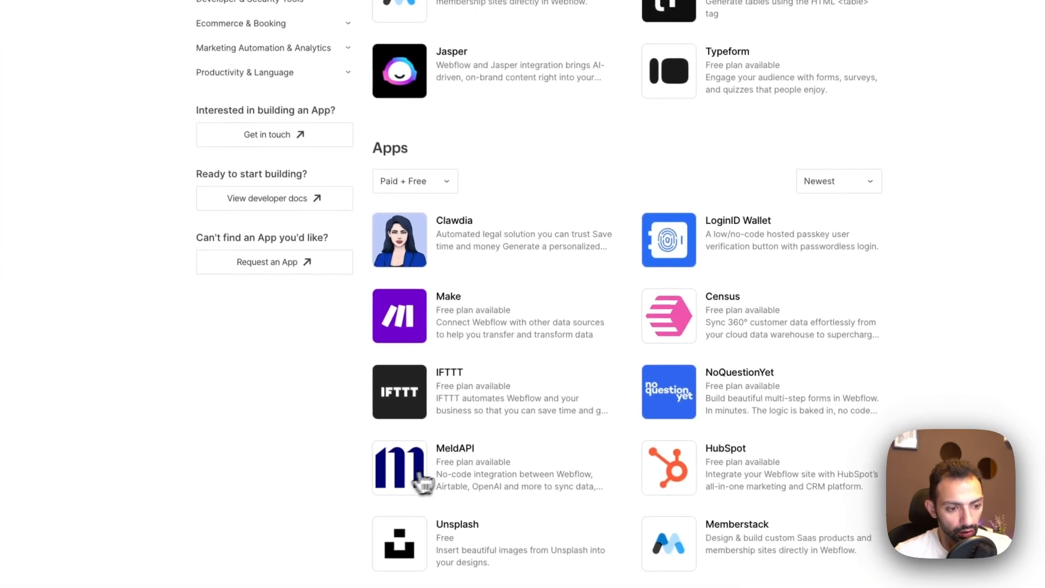
pyautogui.click(459, 464)
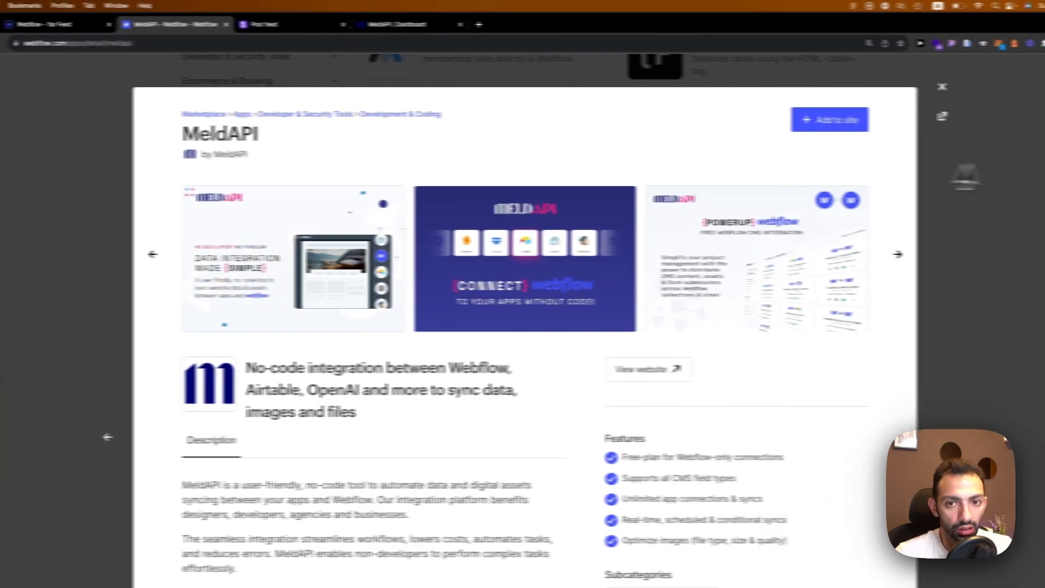
pyautogui.click(843, 125)
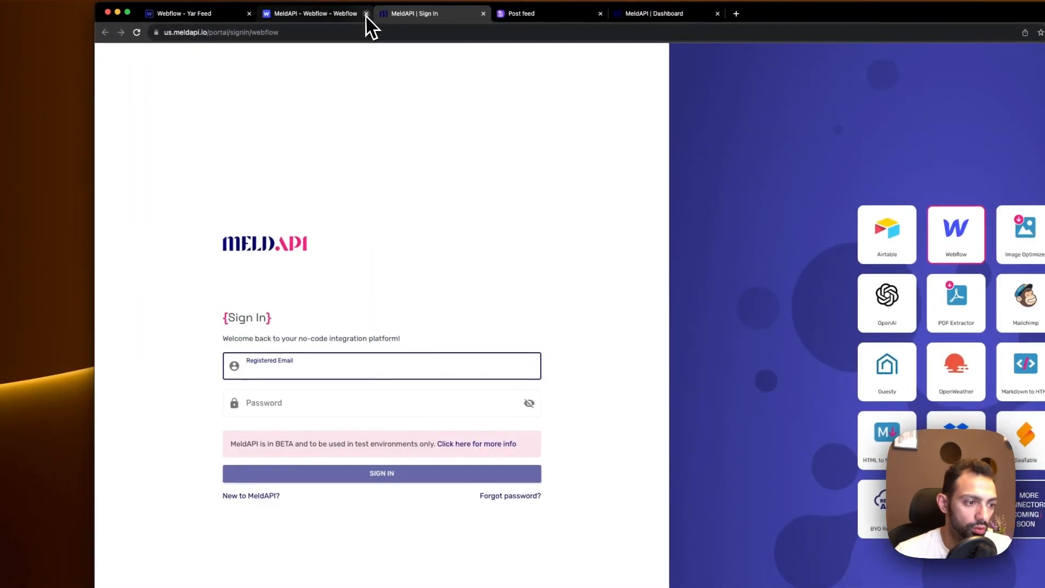
# Close the extra tabs and launch MeldAPI from the Designer's Apps panel.
pyautogui.click(367, 14)
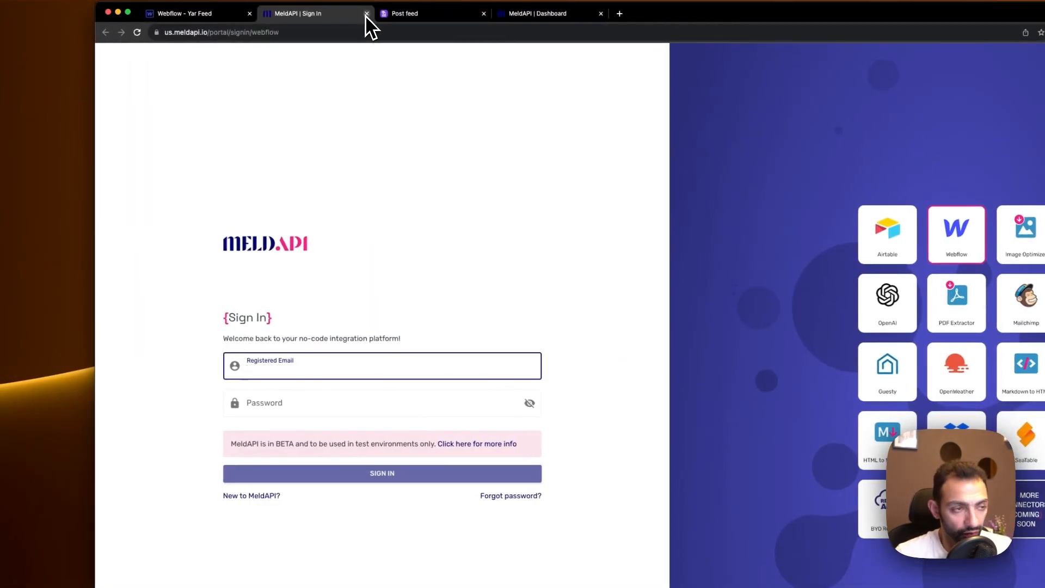
pyautogui.click(366, 14)
pyautogui.click(240, 14)
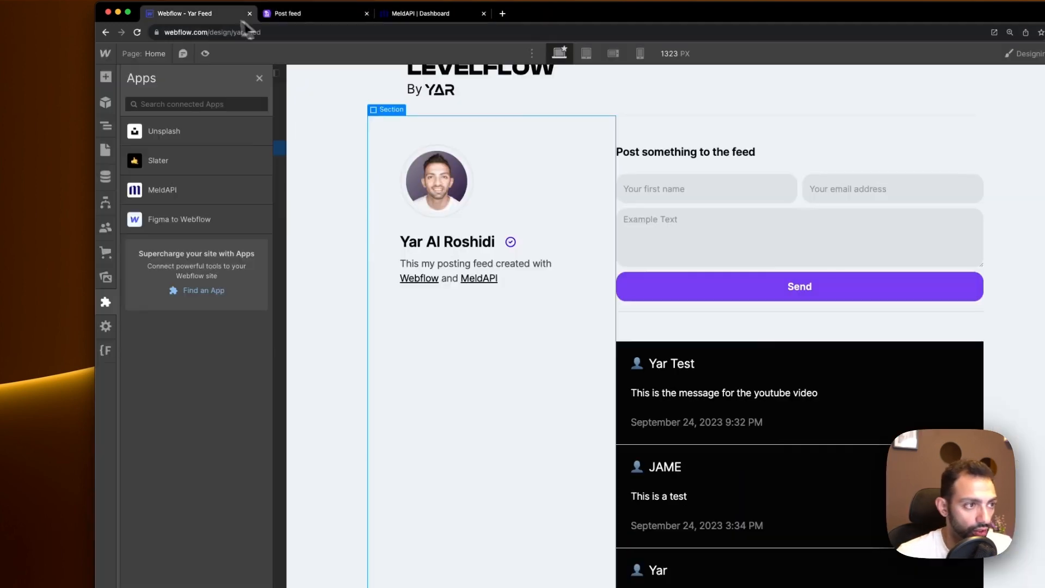
pyautogui.click(210, 191)
pyautogui.click(335, 112)
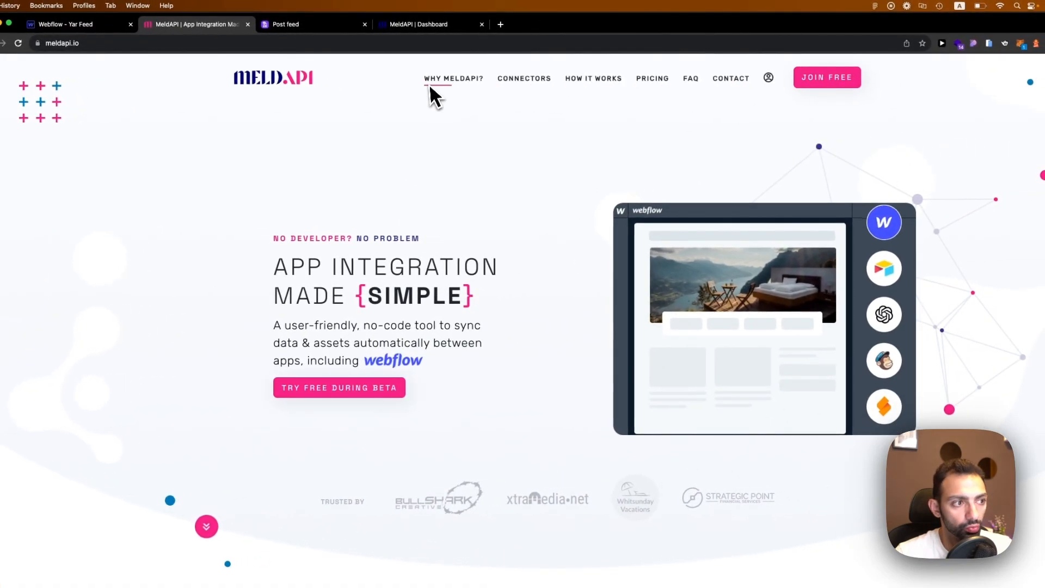
# Check the live feed, move to the MeldAPI dashboard listing the Post on Feed meld, and begin a new meld.
pyautogui.click(340, 25)
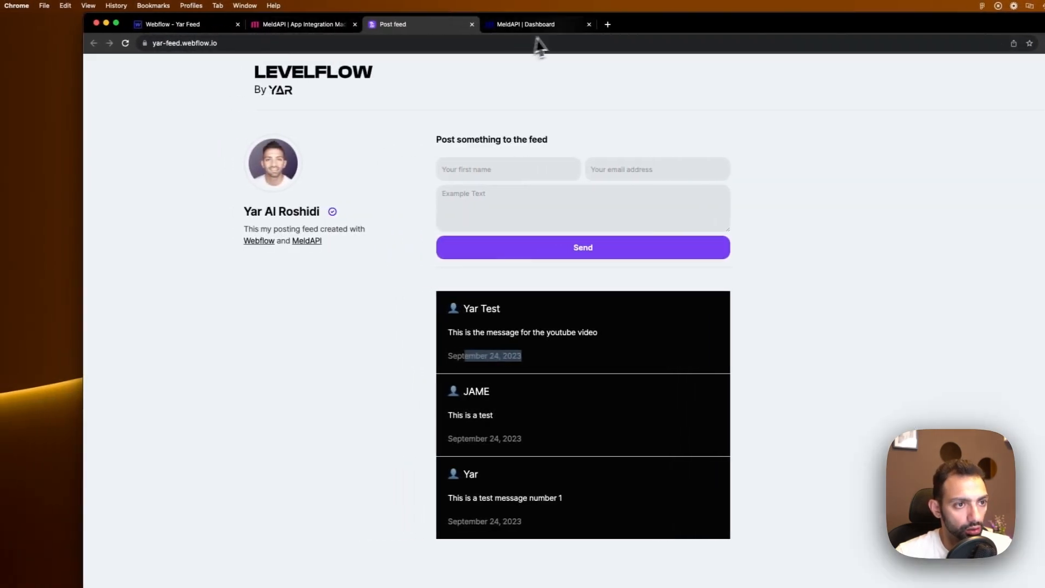
pyautogui.click(531, 25)
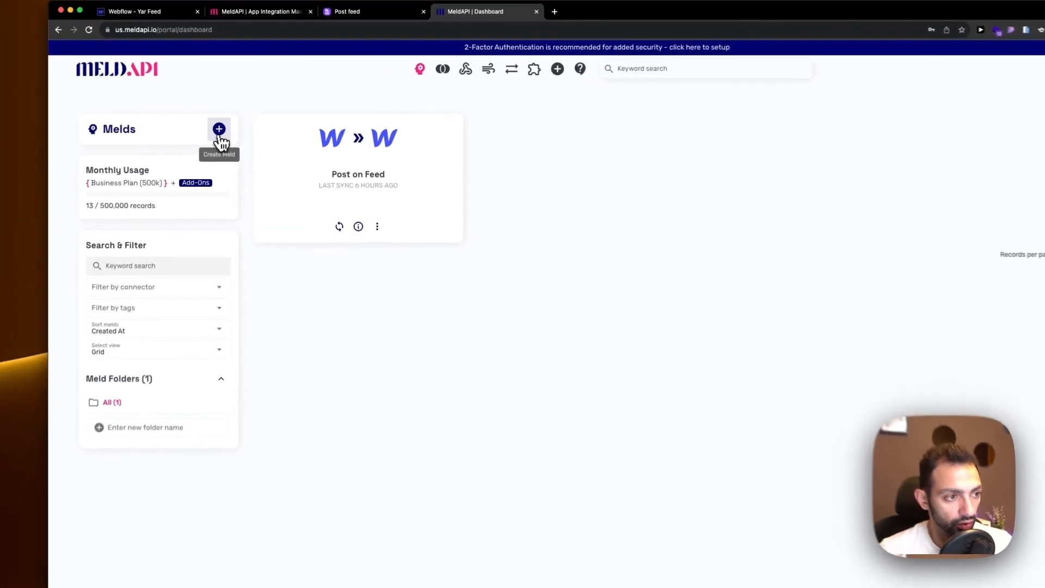
pyautogui.click(220, 136)
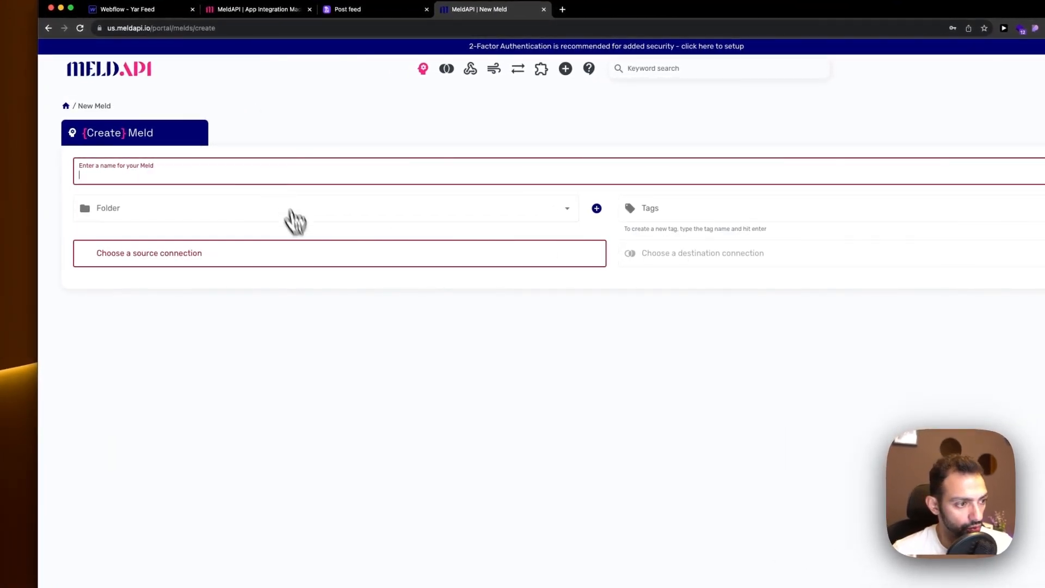
pyautogui.click(298, 254)
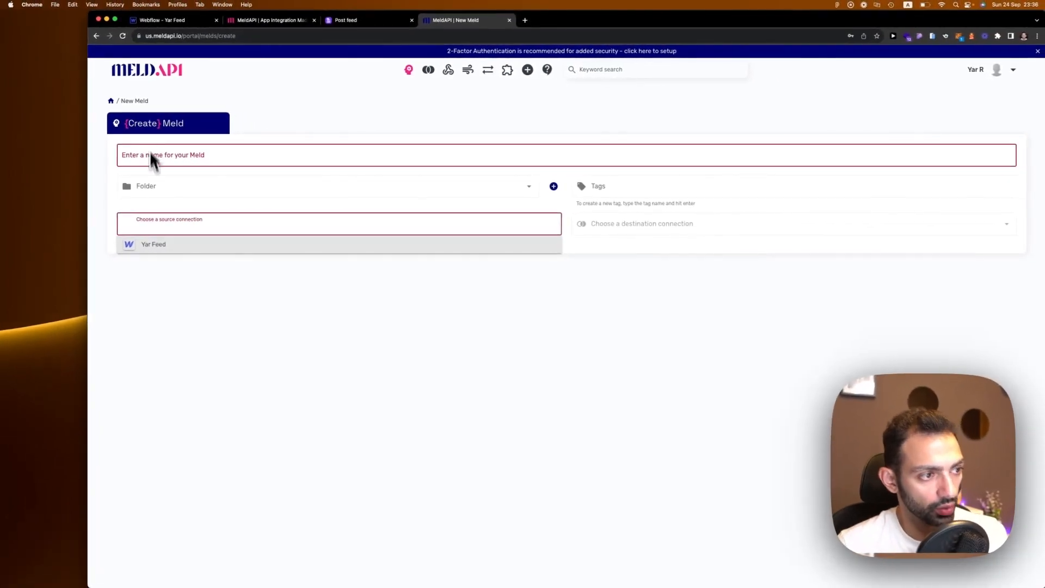
pyautogui.click(110, 100)
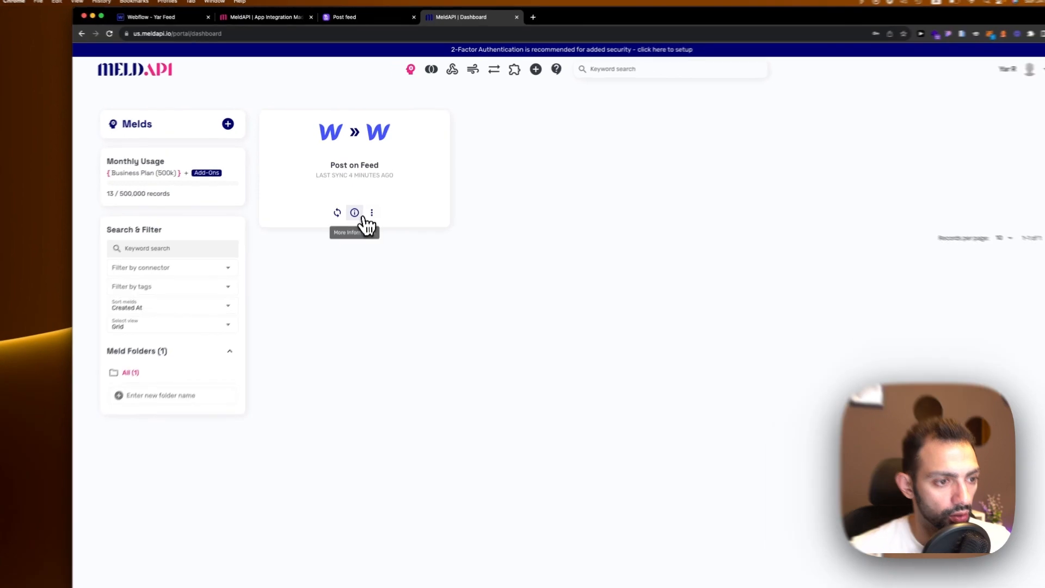
# Open the Post on Feed meld's field mappings from its card's action menu.
pyautogui.click(372, 212)
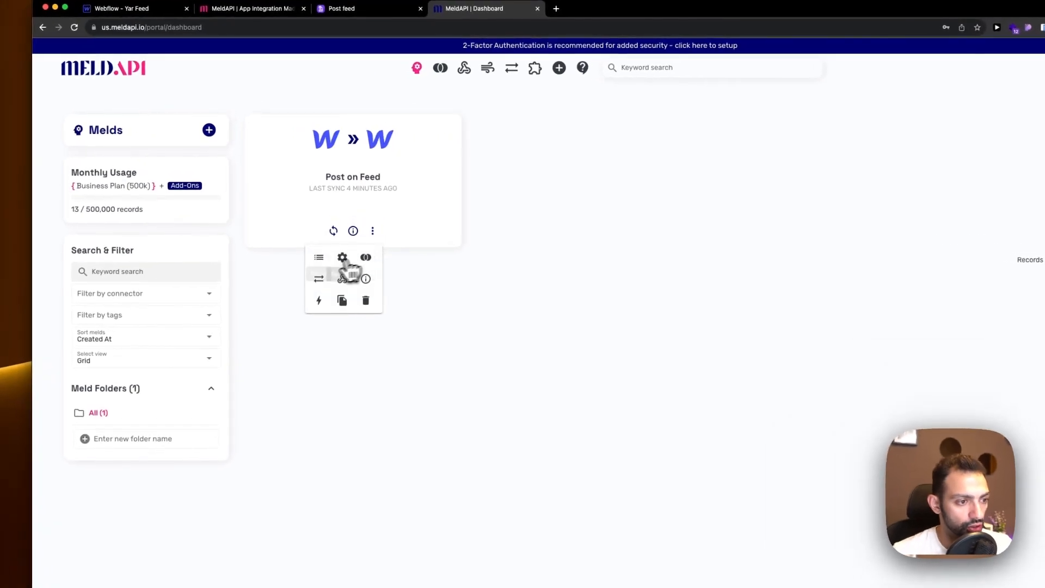
pyautogui.click(327, 238)
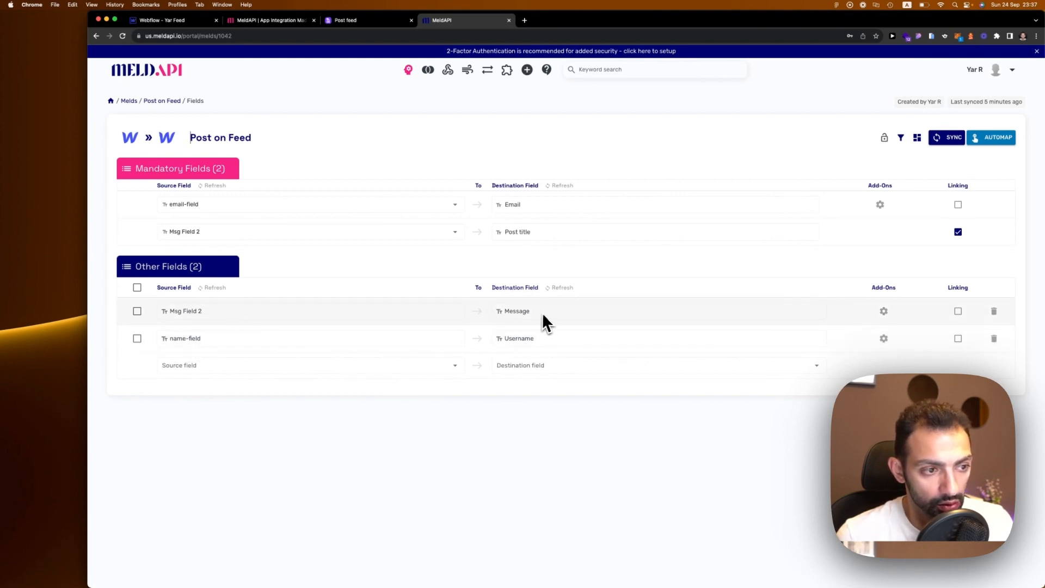
# Review the Msg Field 2 source options, then automap Post on Feed so name-field maps to Username and email-field to Email.
pyautogui.click(203, 234)
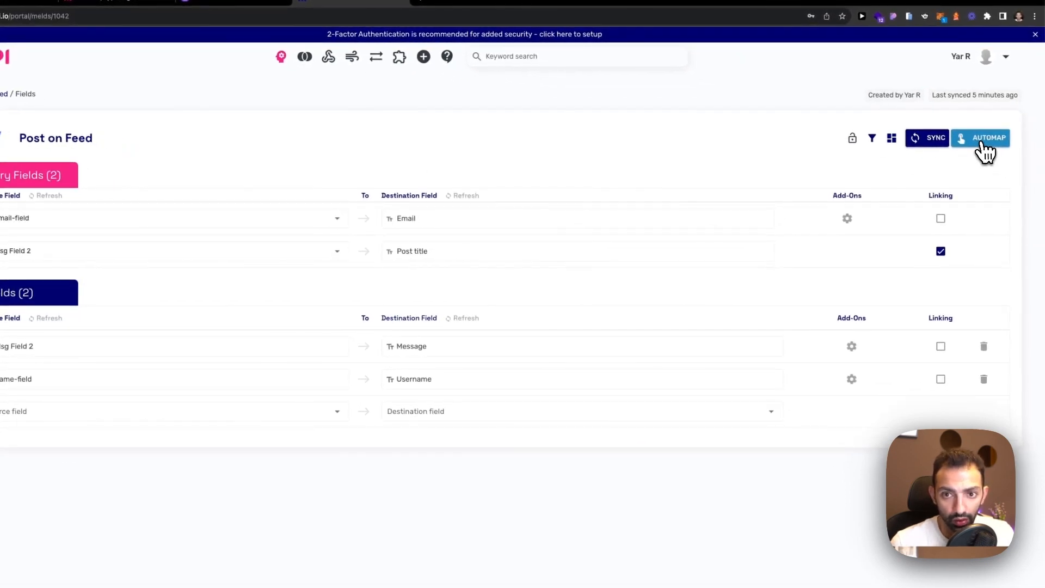
pyautogui.click(981, 143)
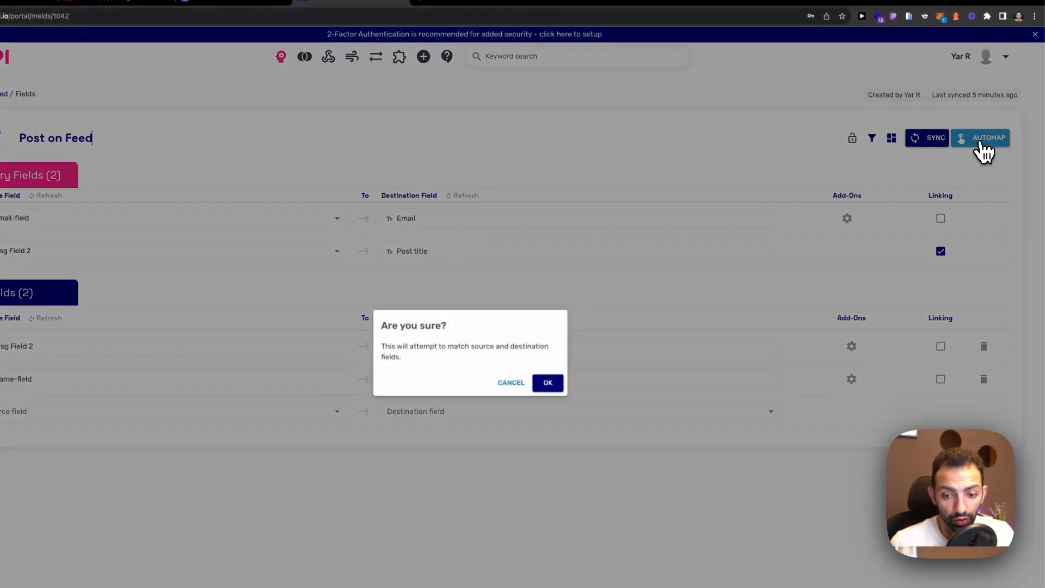
pyautogui.click(547, 384)
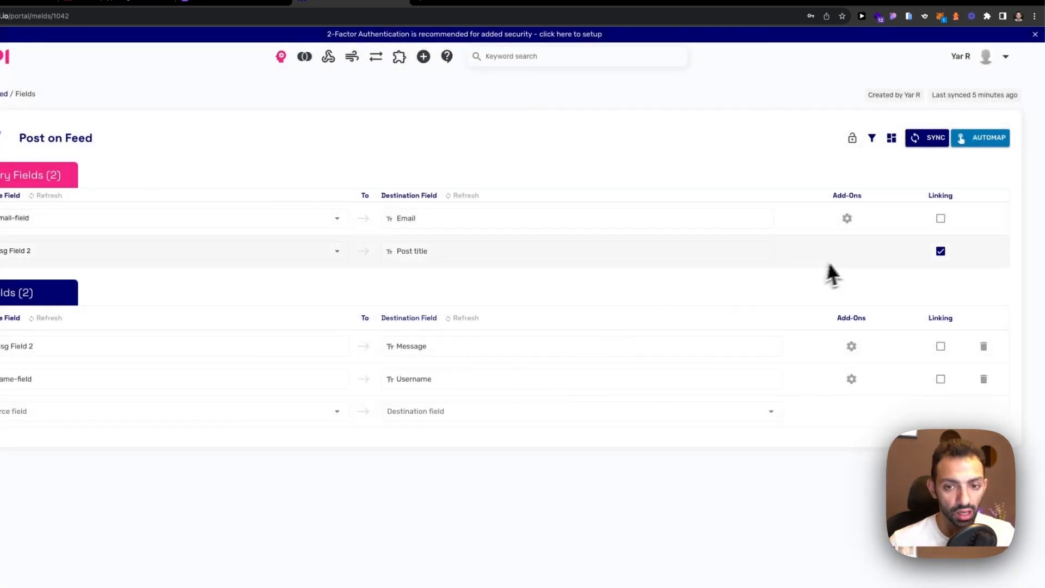